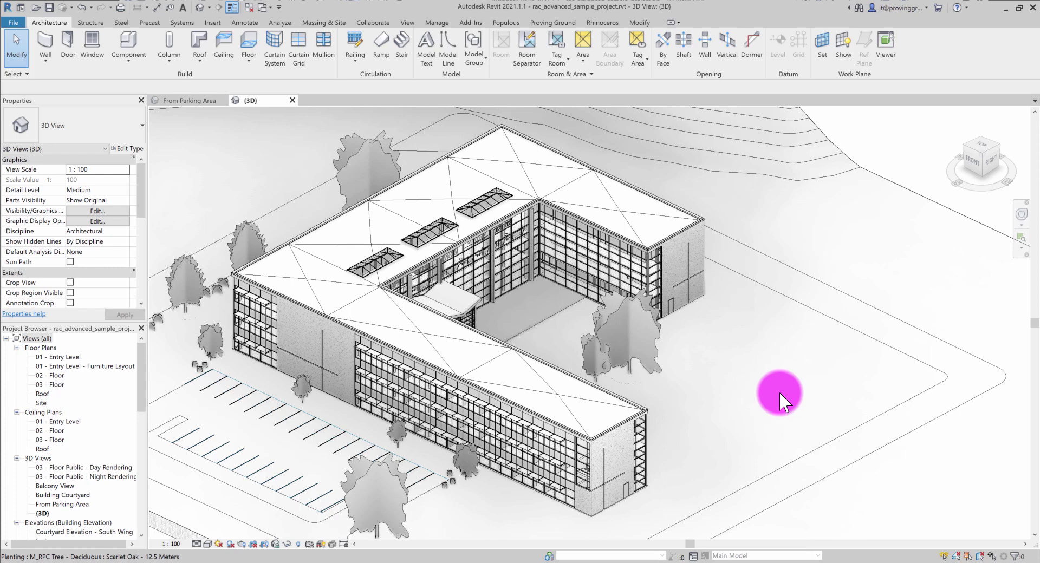
Step: Switch to the Proving Ground ribbon to reveal Rhino Conveyor, Minecart and Export Boundaries
{"action": "left_click", "coordinate": [563, 21]}
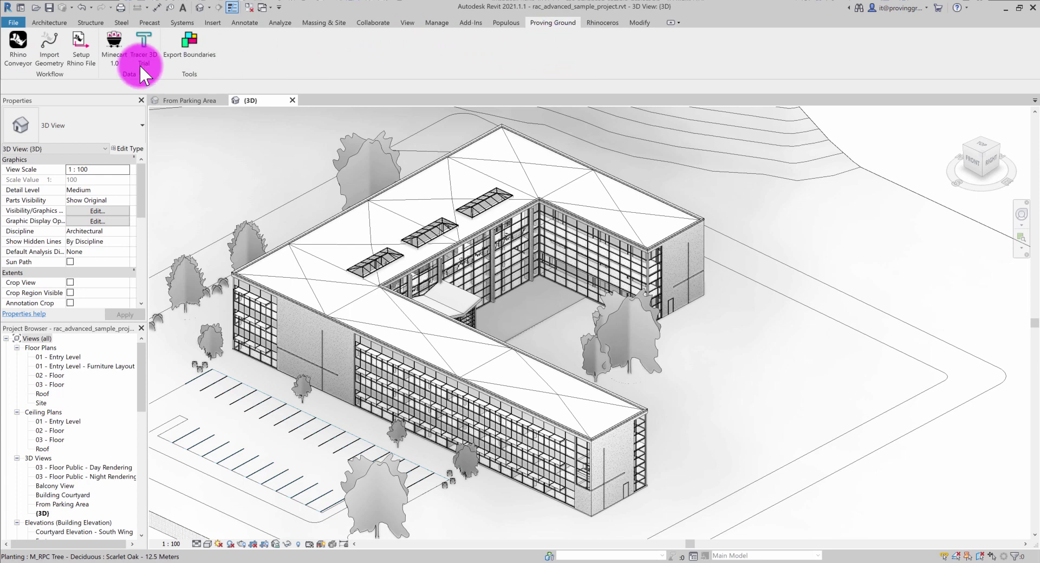
{"action": "left_click", "coordinate": [18, 44]}
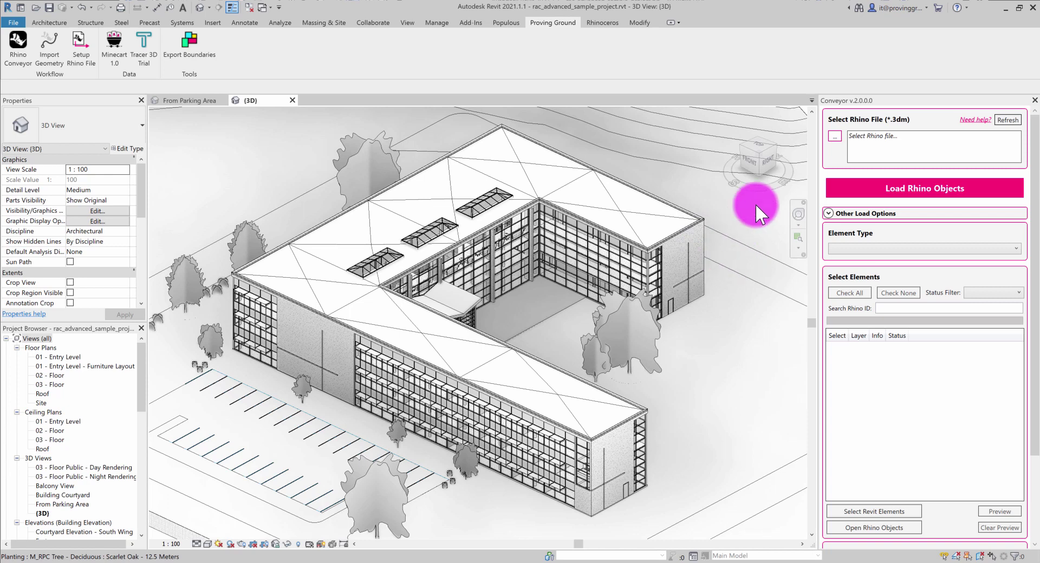
Step: Close the Conveyor panel, zoom into the model, and show the Add-Ins tools
{"action": "left_click", "coordinate": [1035, 100]}
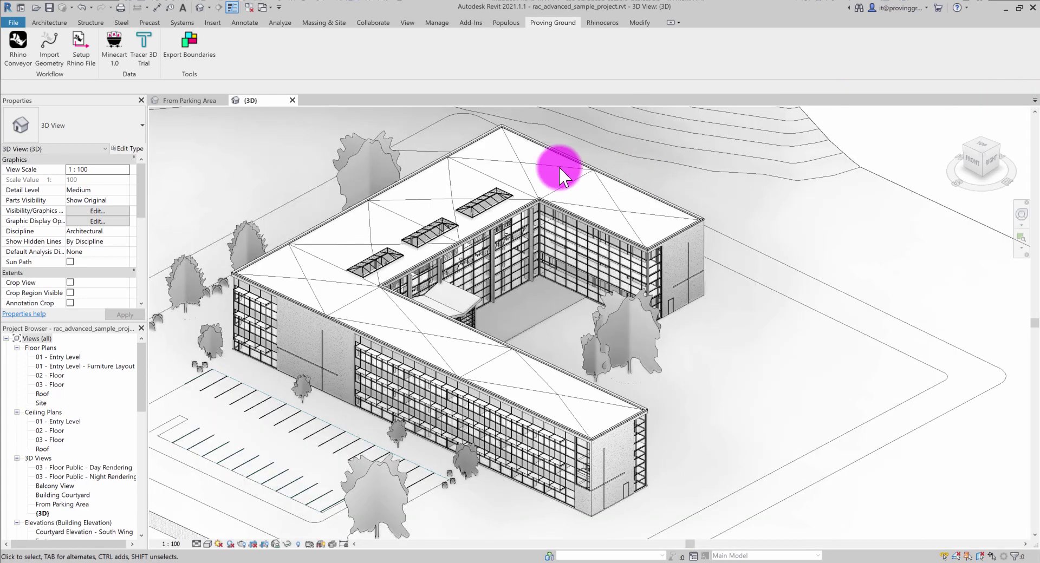
{"action": "scroll", "coordinate": [520, 295], "scroll_direction": "up", "scroll_amount": 3}
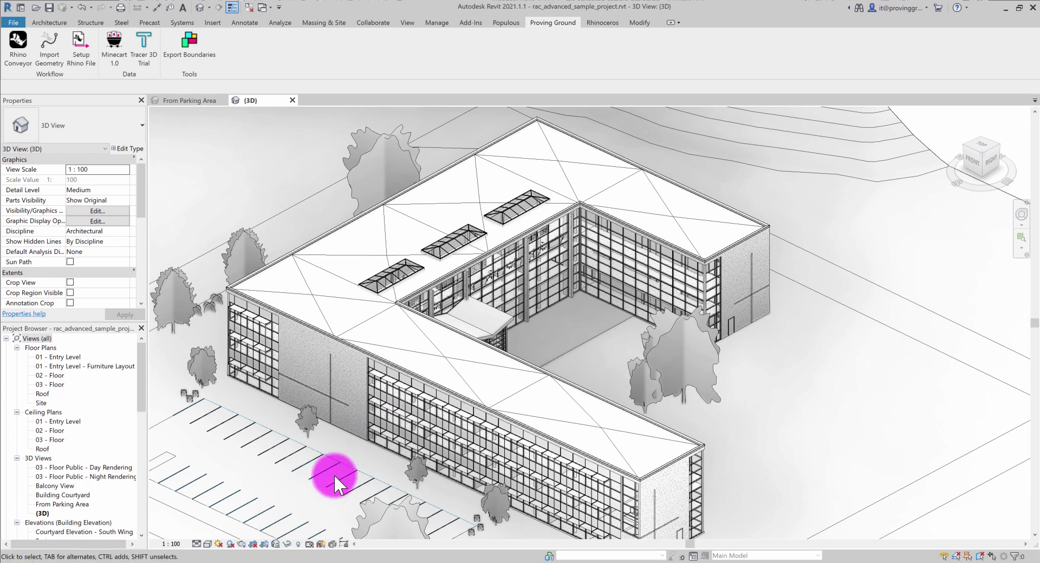
{"action": "left_click", "coordinate": [471, 22]}
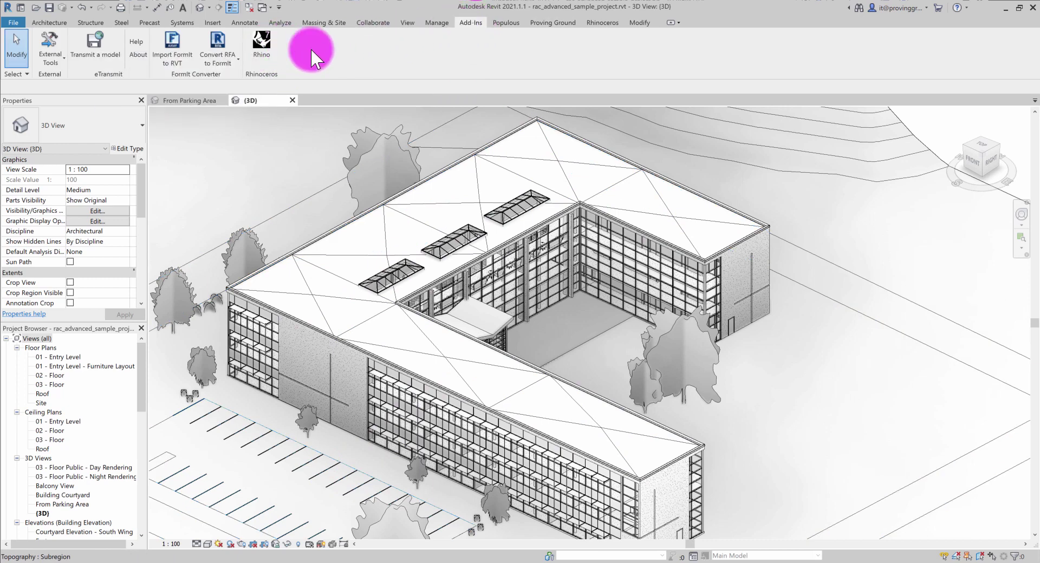
Step: View the Rhino.Inside.Revit web page in Chrome, then minimize Chrome back to Revit
{"action": "left_click", "coordinate": [252, 562]}
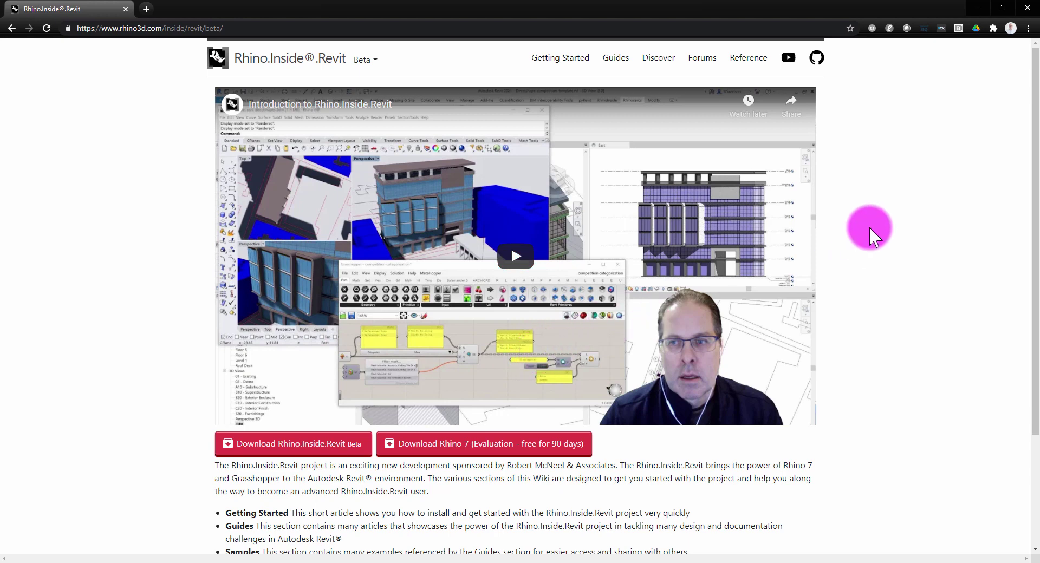
{"action": "left_click", "coordinate": [979, 10]}
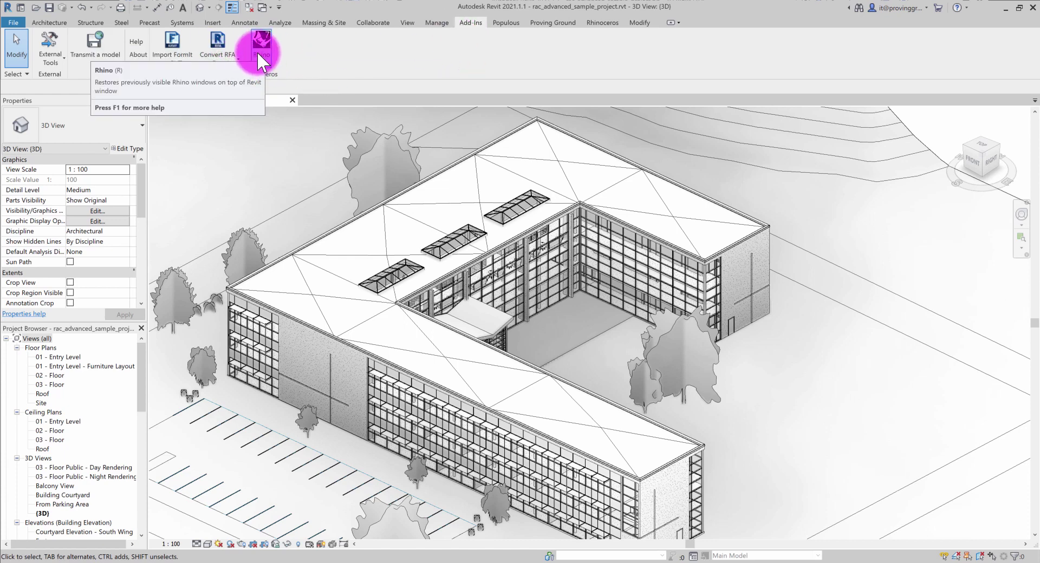
Step: Show the Rhinoceros tools: Rhino, Python, Grasshopper and Player
{"action": "left_click", "coordinate": [602, 23]}
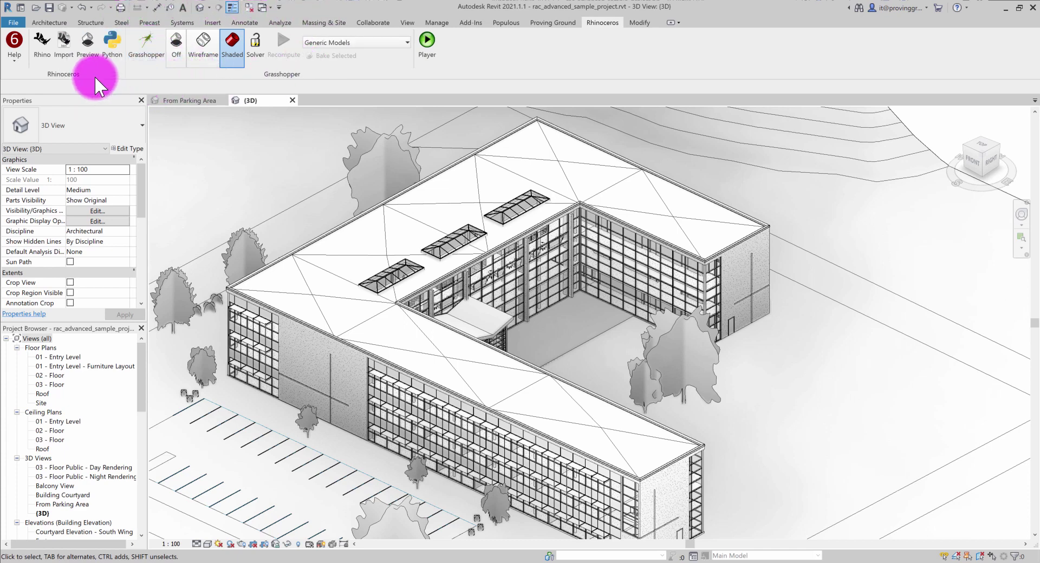
Step: Launch Rhino inside Revit and orbit the empty Perspective view to centre the grid
{"action": "left_click", "coordinate": [40, 43]}
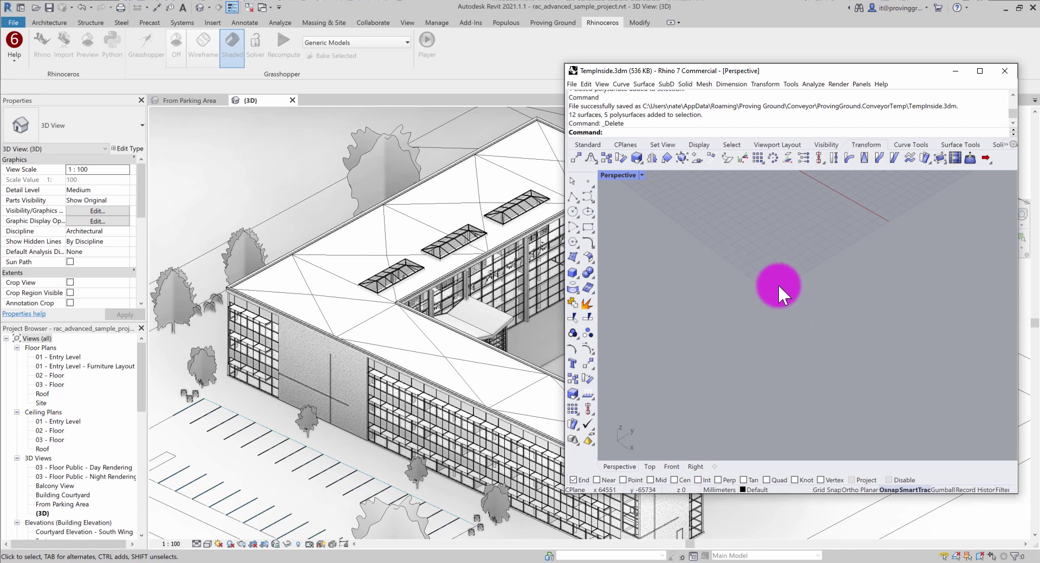
{"action": "right_click_drag", "start_coordinate": [795, 277], "coordinate": [805, 235]}
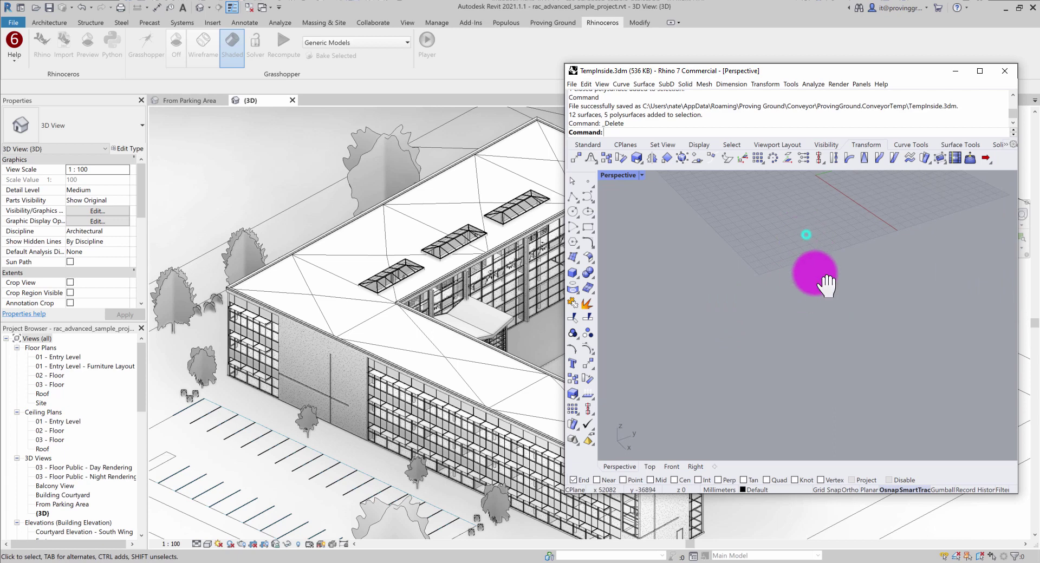
{"action": "mouse_move", "coordinate": [826, 285]}
{"action": "right_mouse_down"}
{"action": "mouse_move", "coordinate": [807, 348]}
{"action": "mouse_move", "coordinate": [744, 352]}
{"action": "mouse_move", "coordinate": [704, 333]}
{"action": "mouse_move", "coordinate": [697, 340]}
{"action": "mouse_move", "coordinate": [678, 277]}
{"action": "right_mouse_up"}
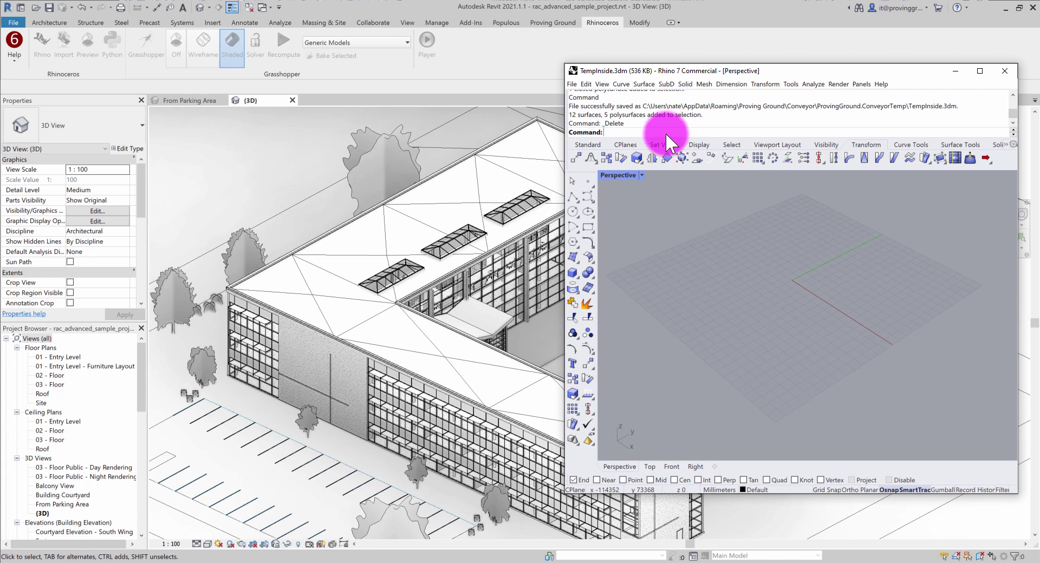
Step: Run ConveyorSetup and choose Metric units for Revit
{"action": "type", "text": "ConveyorSetup"}
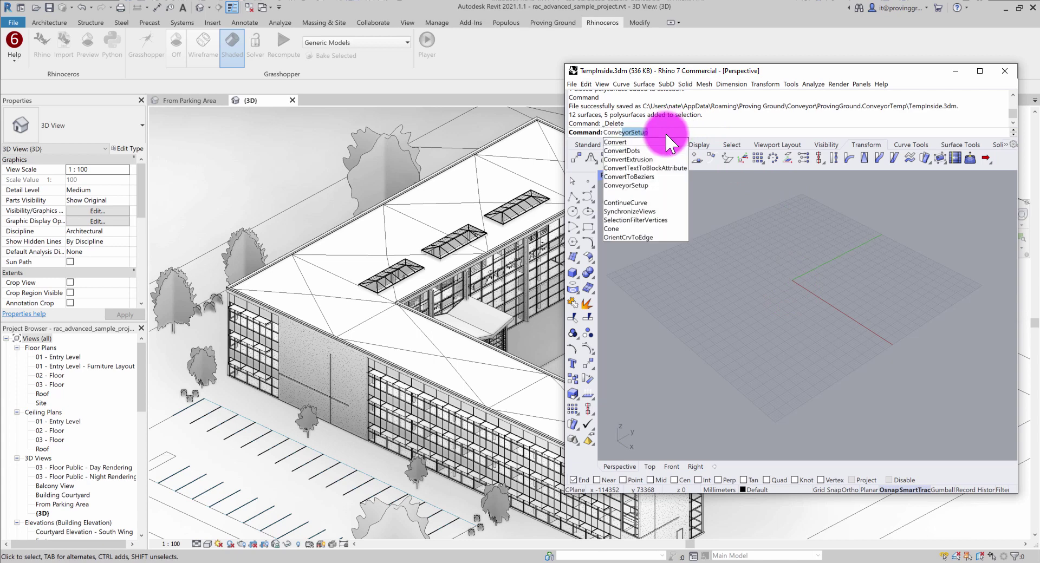
{"action": "key", "text": "Return"}
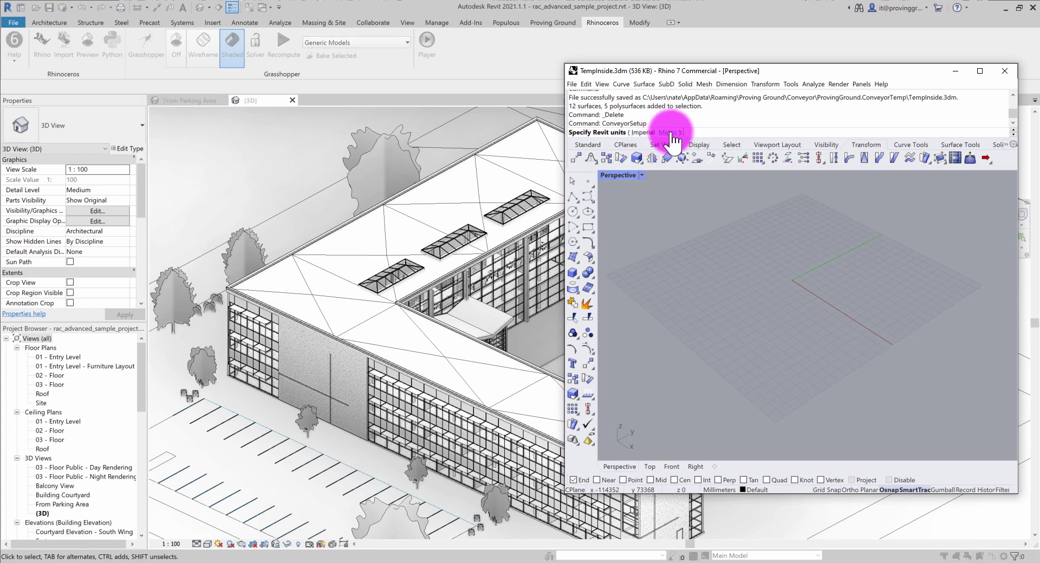
{"action": "left_click", "coordinate": [669, 132]}
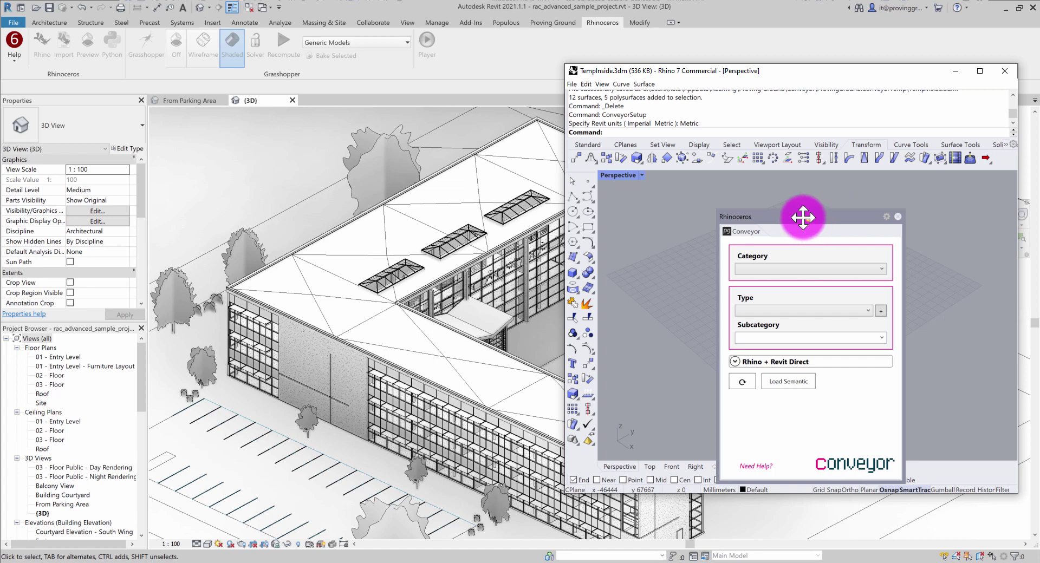
Step: Dock the Conveyor panel on the right side beside the Perspective viewport
{"action": "left_click_drag", "start_coordinate": [813, 220], "coordinate": [835, 197]}
{"action": "left_click", "coordinate": [780, 238]}
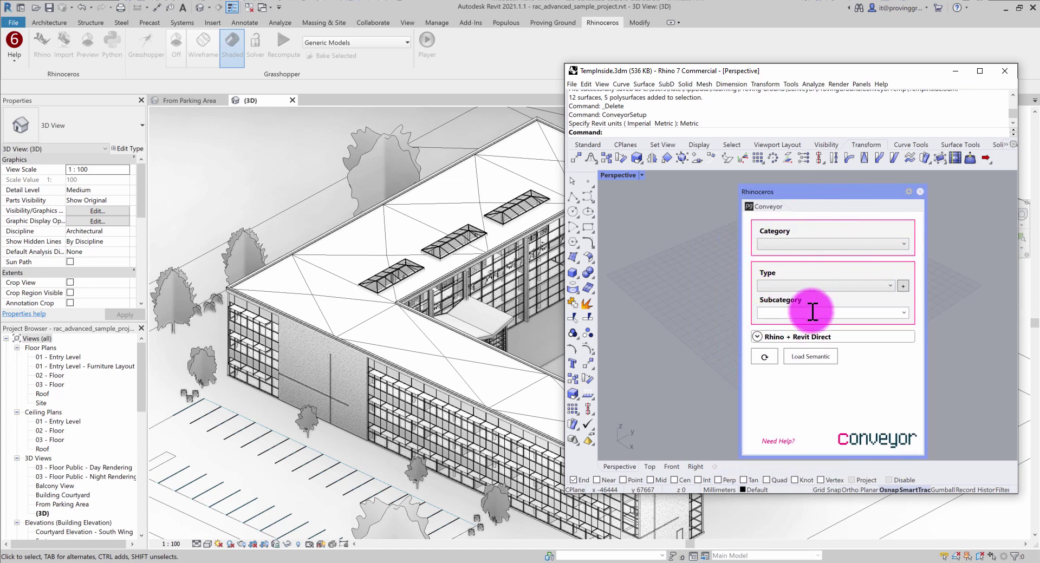
{"action": "left_click_drag", "start_coordinate": [790, 193], "coordinate": [872, 187]}
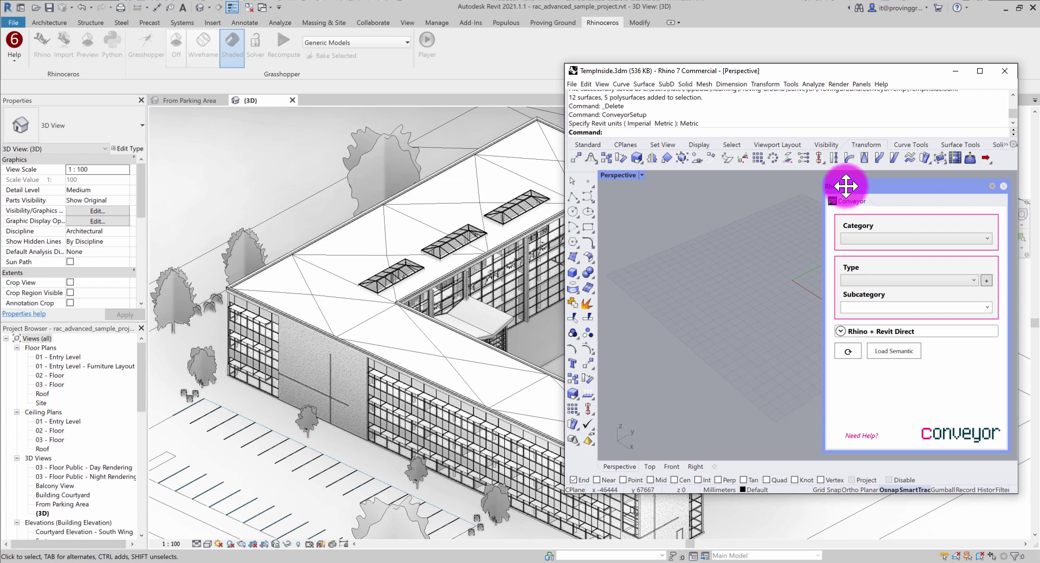
{"action": "left_click_drag", "start_coordinate": [850, 187], "coordinate": [1017, 222]}
{"action": "left_click", "coordinate": [1022, 227]}
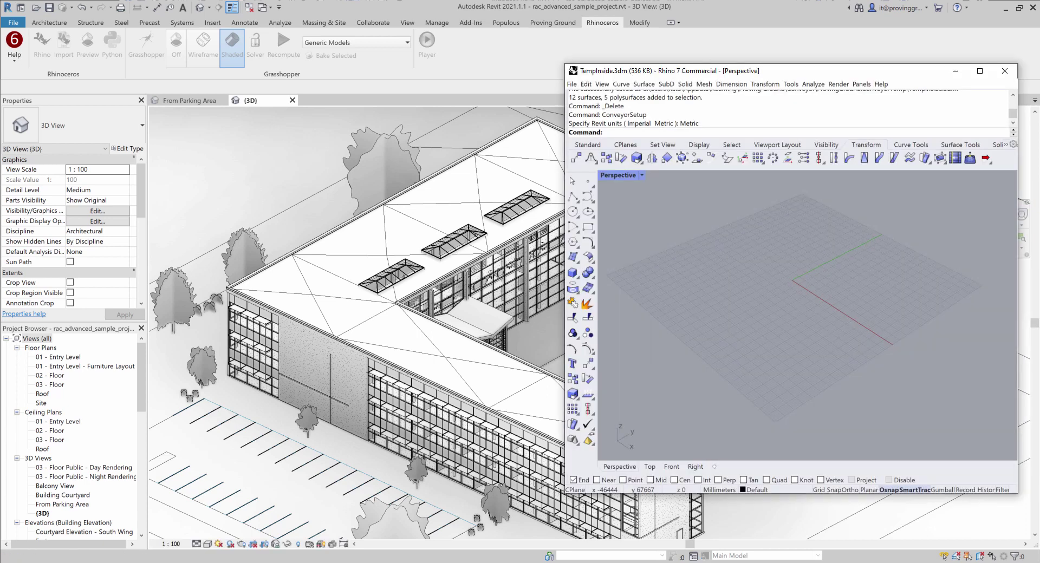
{"action": "left_click_drag", "start_coordinate": [950, 441], "coordinate": [1015, 255]}
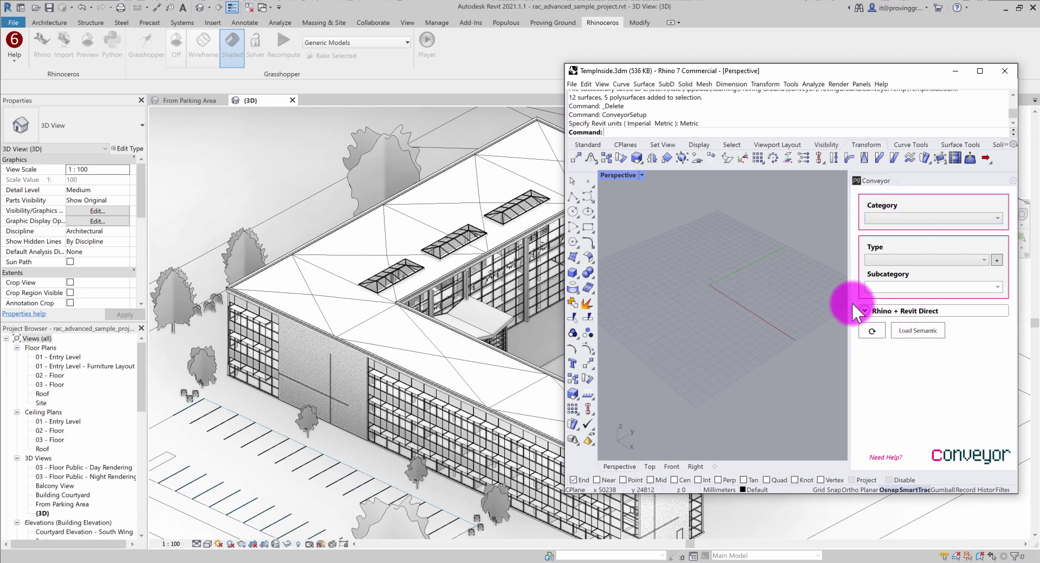
Step: Expand the Rhino + Revit Direct options and start Get from Revit
{"action": "left_click", "coordinate": [886, 310]}
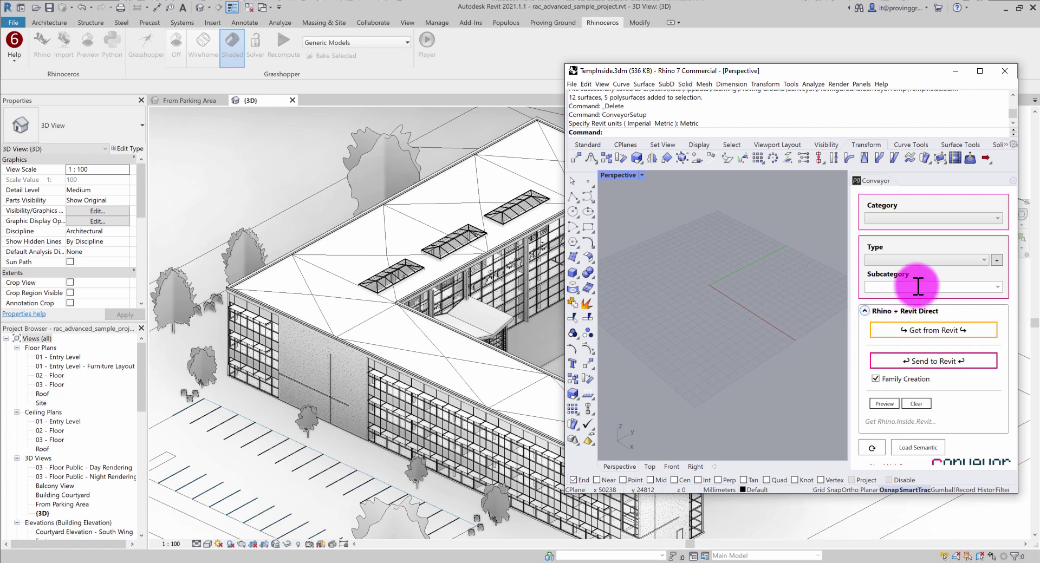
{"action": "left_click", "coordinate": [924, 332]}
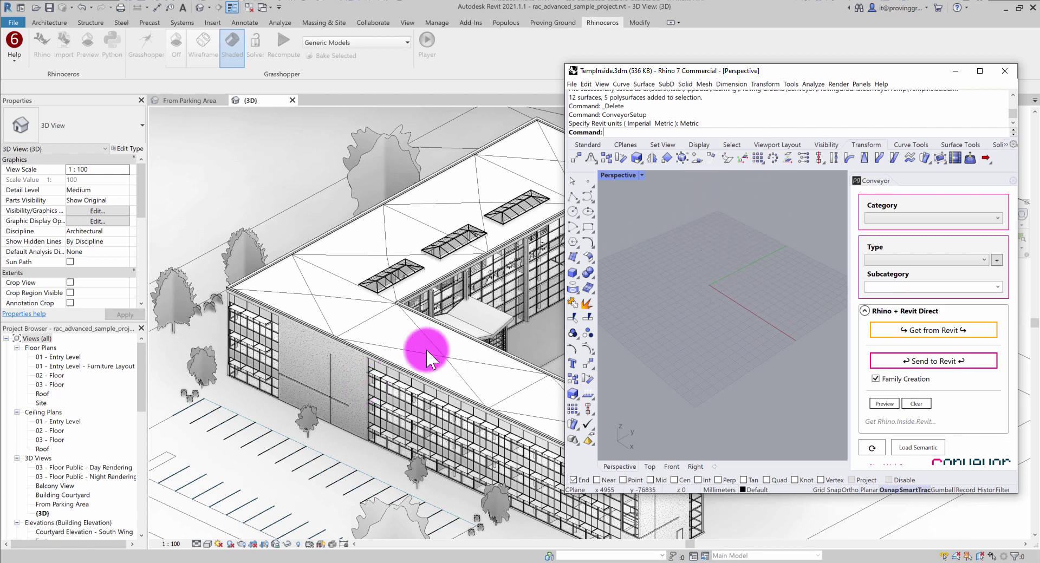
Step: Select the roof, reveals, curtain wall, wall panel and courtyard canopy, then return to Rhino
{"action": "left_click", "coordinate": [447, 357]}
{"action": "left_click", "coordinate": [440, 356]}
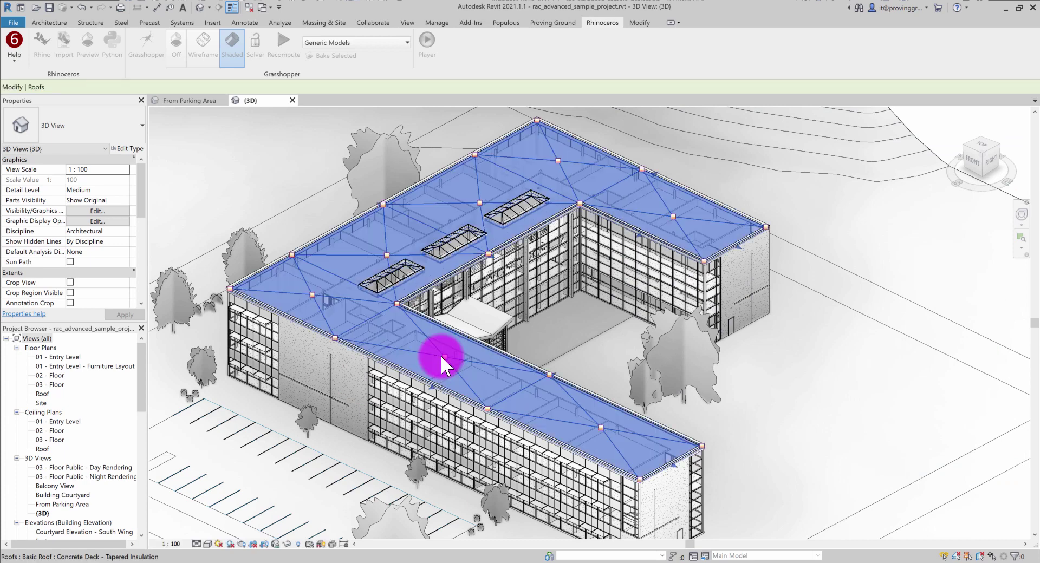
{"action": "left_click", "coordinate": [655, 508], "text": "ctrl"}
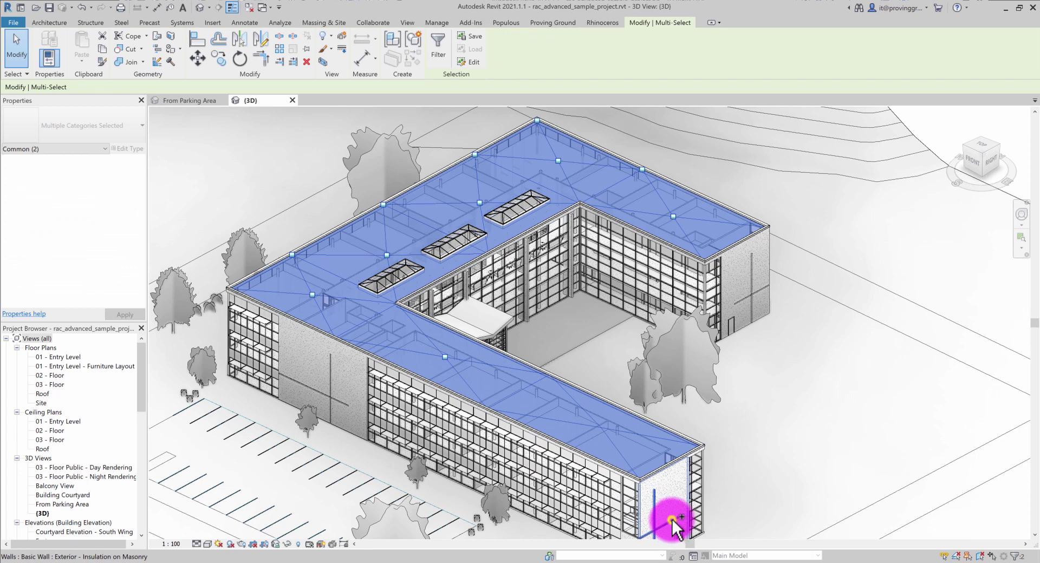
{"action": "left_click", "coordinate": [668, 521], "text": "ctrl"}
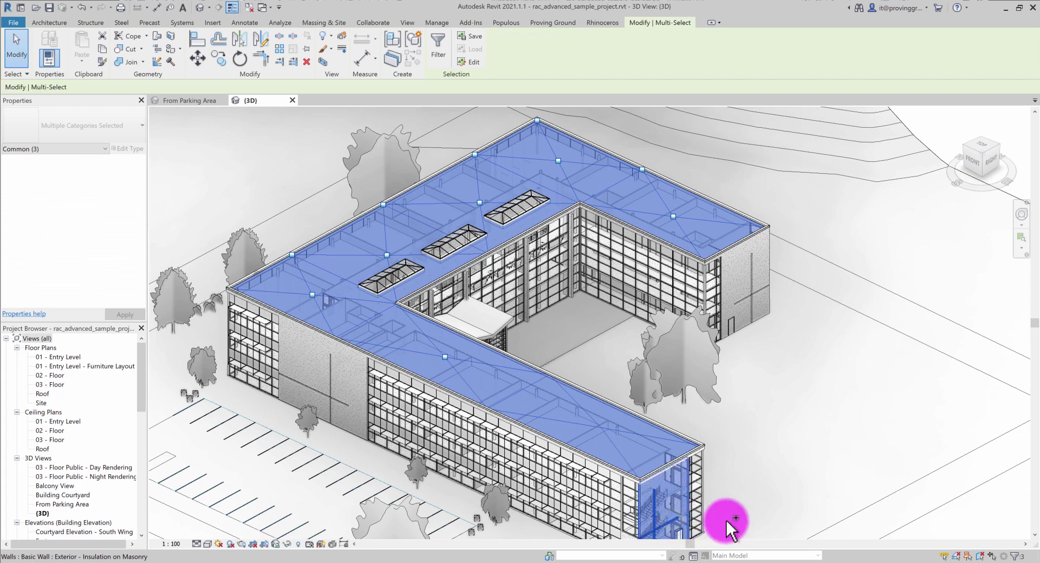
{"action": "left_click", "coordinate": [339, 396], "text": "ctrl"}
{"action": "left_click", "coordinate": [373, 371], "text": "ctrl"}
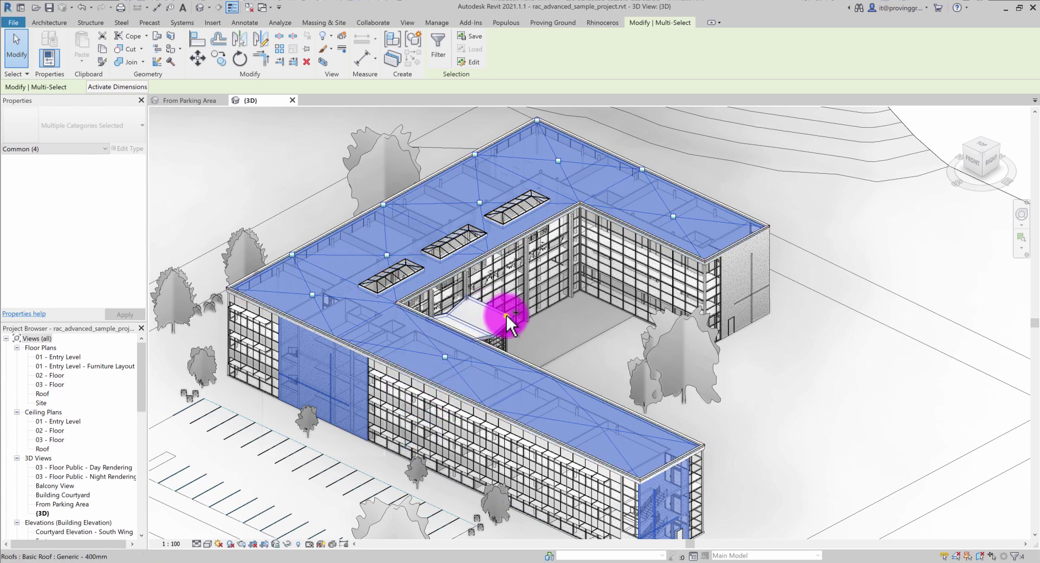
{"action": "left_click", "coordinate": [490, 310], "text": "ctrl"}
{"action": "left_click", "coordinate": [682, 416], "text": "ctrl"}
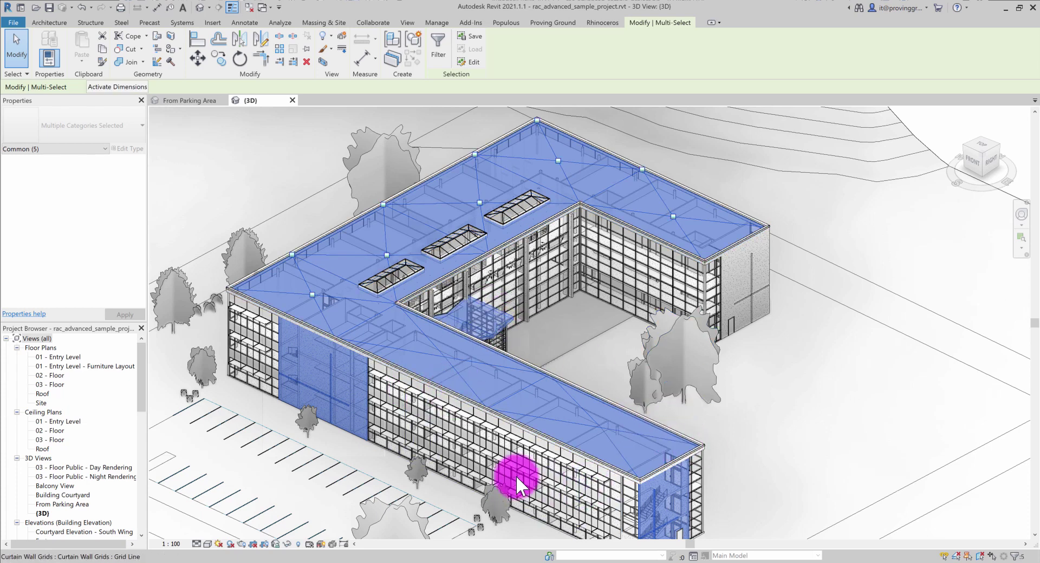
{"action": "mouse_move", "coordinate": [274, 558]}
{"action": "left_click", "coordinate": [336, 537]}
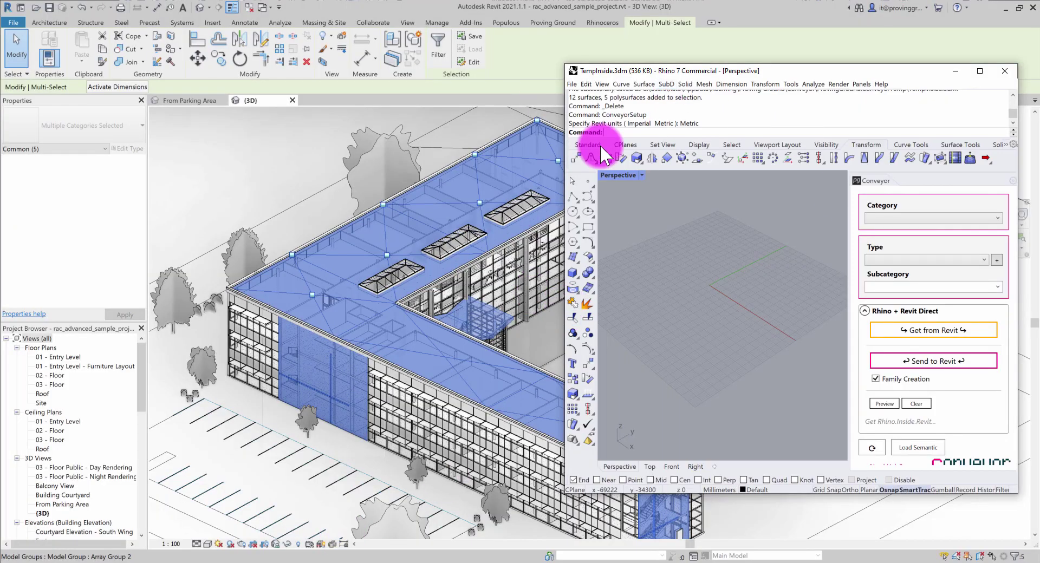
Step: Pull the selected Revit elements into Rhino, maximize the window, and orbit around the building
{"action": "left_click", "coordinate": [927, 328]}
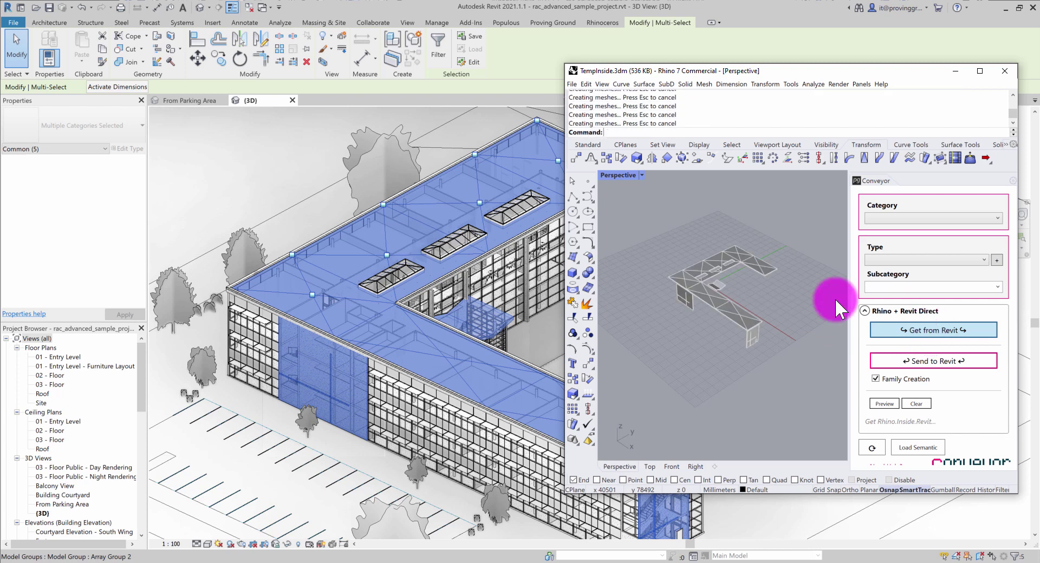
{"action": "right_click_drag", "start_coordinate": [734, 284], "coordinate": [684, 286]}
{"action": "scroll", "coordinate": [684, 286], "scroll_direction": "up", "scroll_amount": 5}
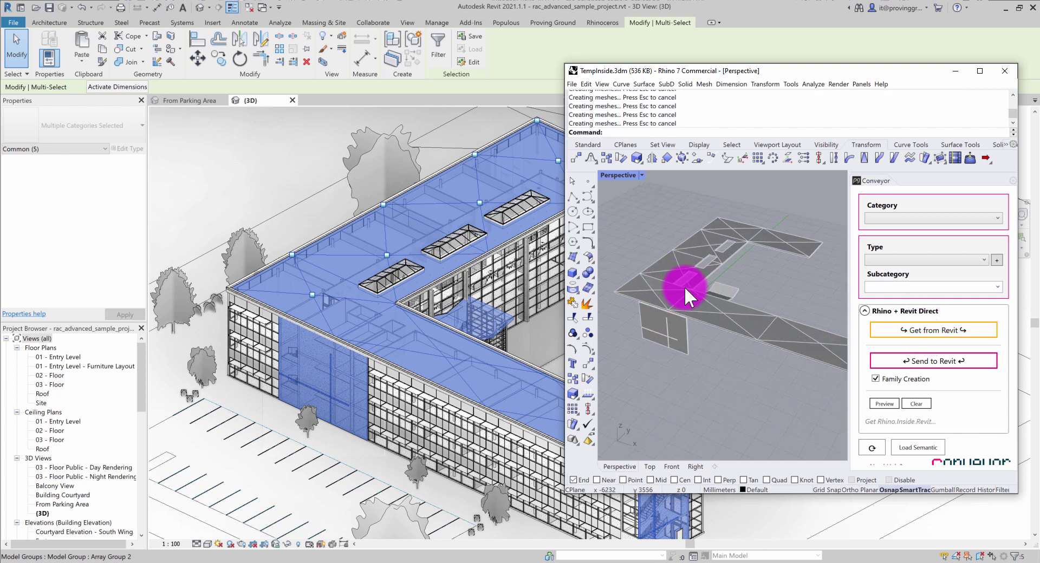
{"action": "right_click_drag", "start_coordinate": [750, 277], "coordinate": [745, 322]}
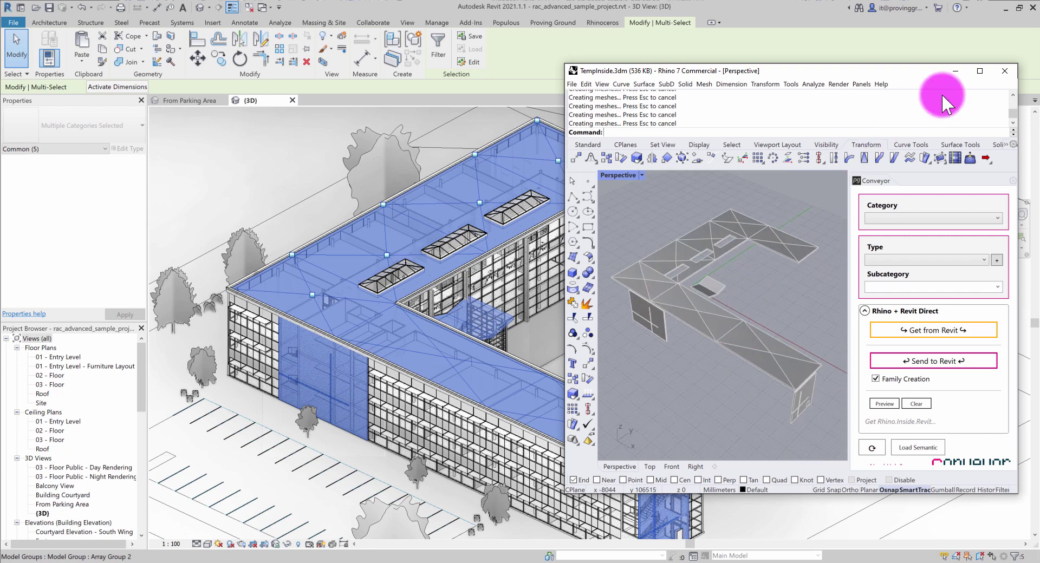
{"action": "left_click", "coordinate": [979, 71]}
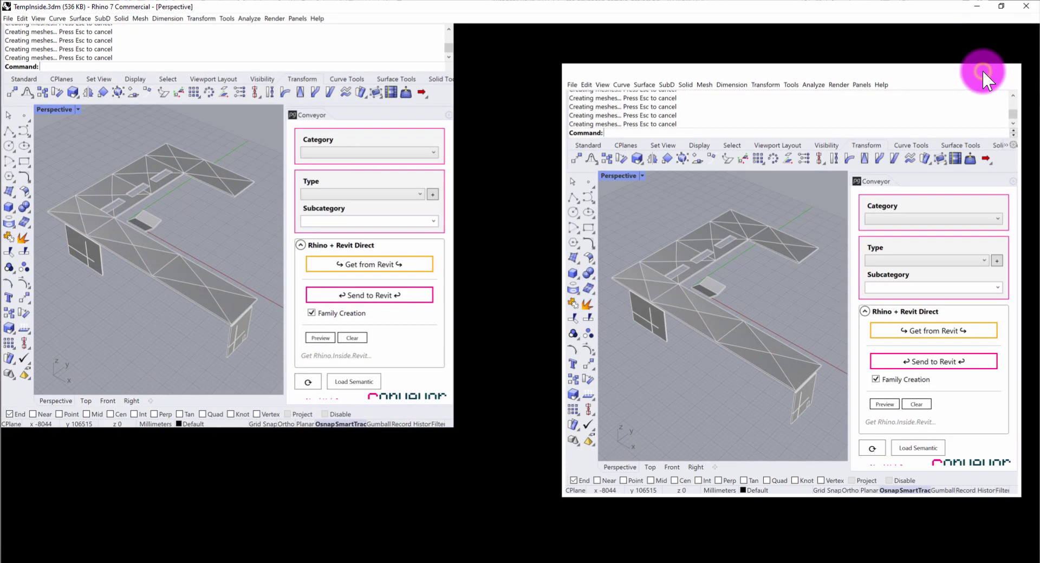
{"action": "right_click_drag", "start_coordinate": [544, 275], "coordinate": [633, 293]}
{"action": "scroll", "coordinate": [653, 482], "scroll_direction": "up", "scroll_amount": 5}
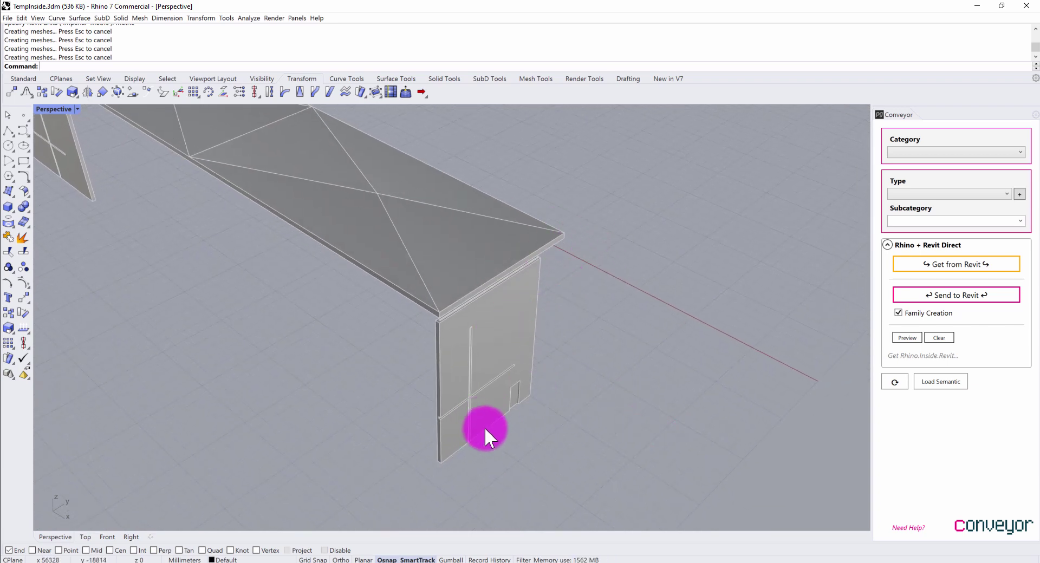
Step: Draw a wavy control point curve with nine points along the ground beside the building corner
{"action": "left_click", "coordinate": [24, 130]}
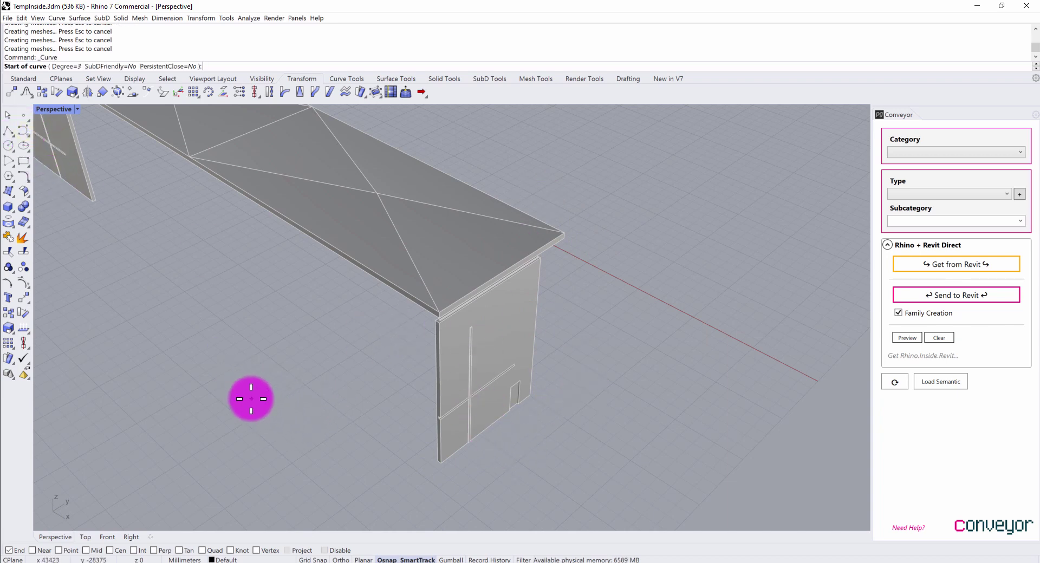
{"action": "left_click", "coordinate": [228, 402]}
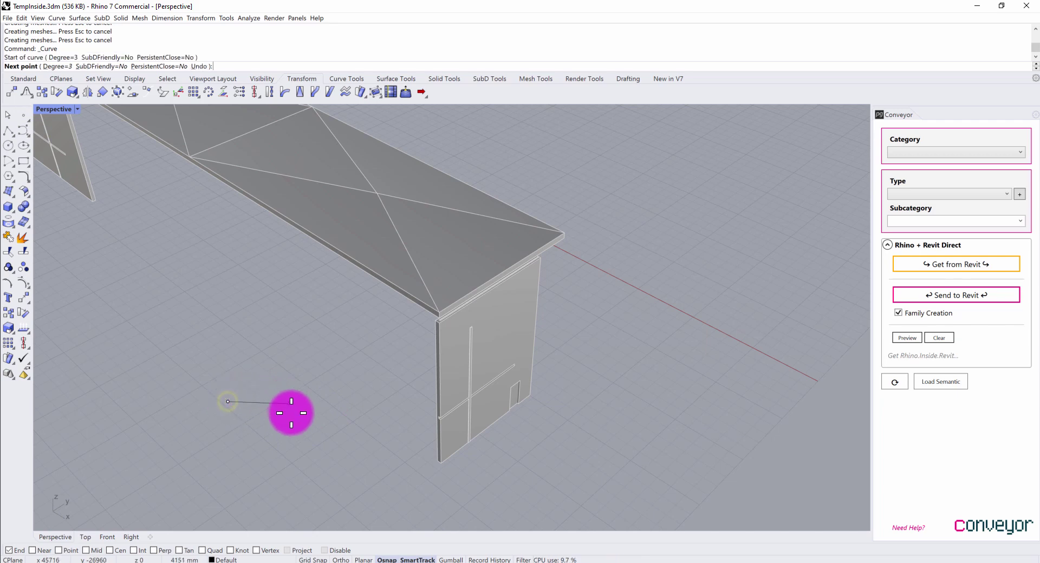
{"action": "left_click", "coordinate": [311, 428]}
{"action": "left_click", "coordinate": [338, 508]}
{"action": "left_click", "coordinate": [383, 529]}
{"action": "scroll", "coordinate": [402, 518], "scroll_direction": "down", "scroll_amount": 3}
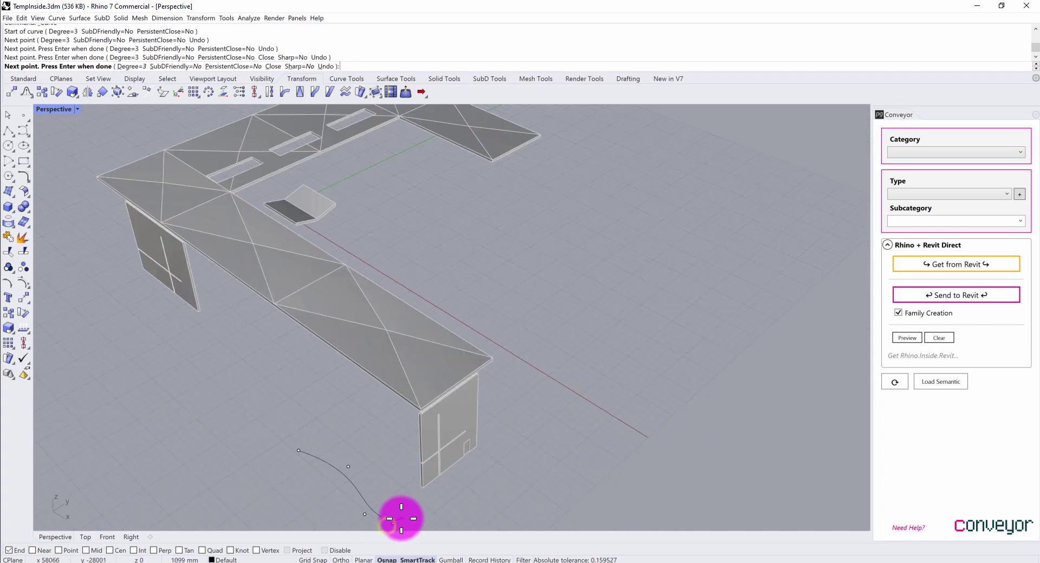
{"action": "left_click", "coordinate": [431, 517]}
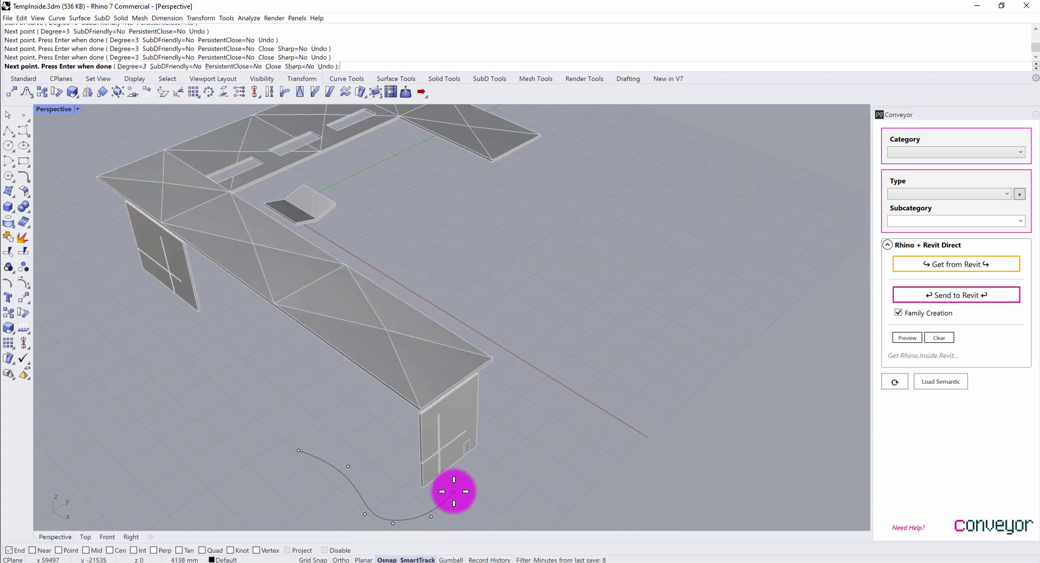
{"action": "left_click", "coordinate": [453, 491]}
{"action": "left_click", "coordinate": [484, 473]}
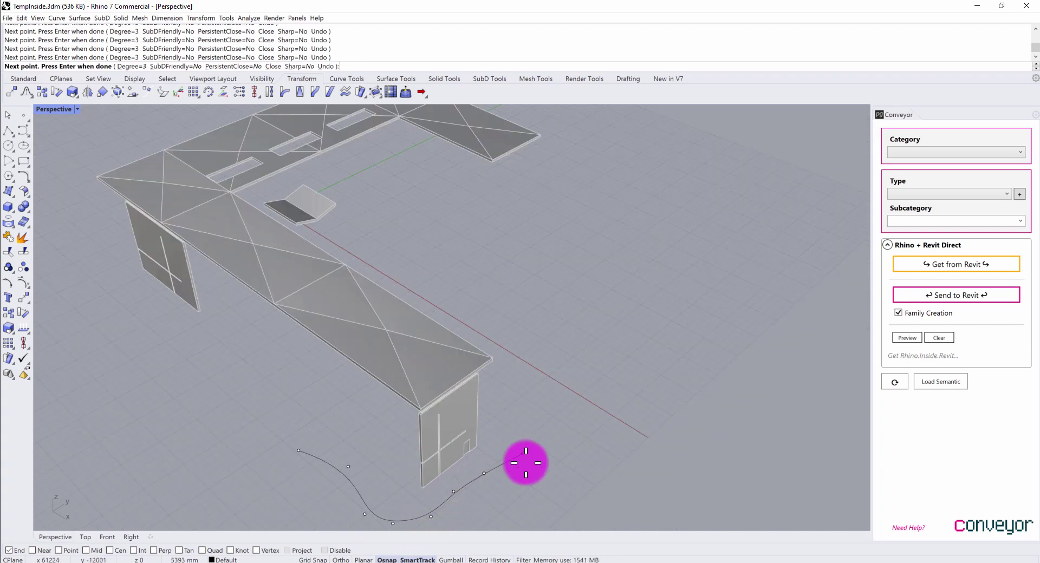
{"action": "left_click", "coordinate": [527, 462]}
{"action": "key", "text": "Return"}
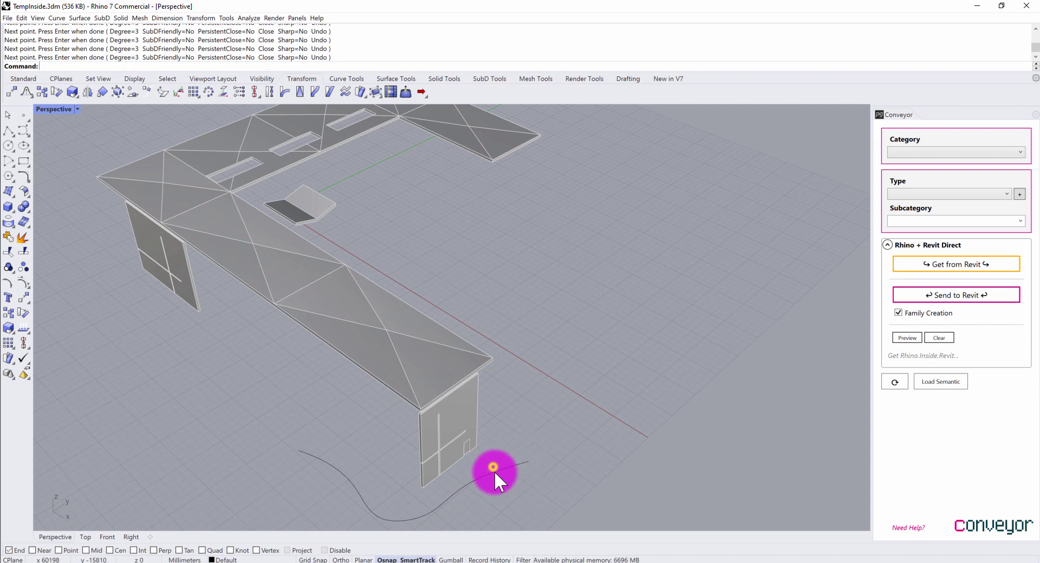
Step: Extrude the curve with ExtrudeCrv up to the roof corner and select the curved wall surface
{"action": "left_click", "coordinate": [494, 472]}
{"action": "type", "text": "ExtrudeCrv"}
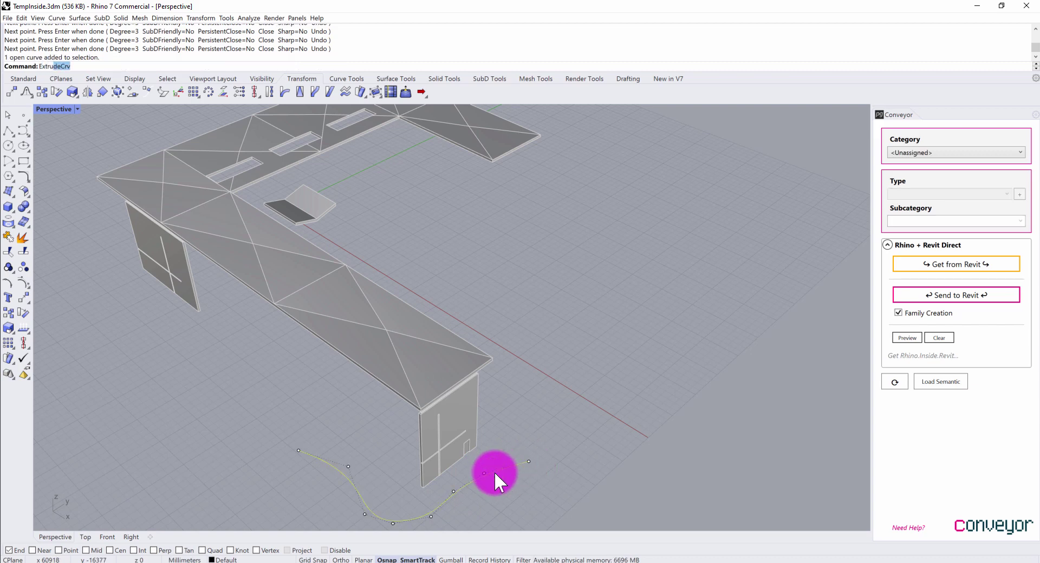
{"action": "key", "text": "Return"}
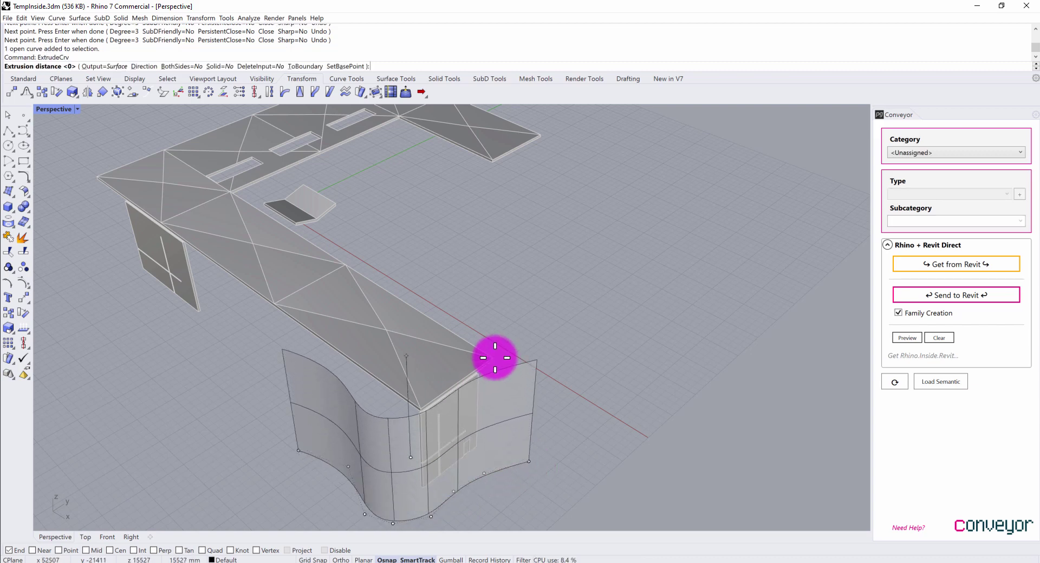
{"action": "left_click", "coordinate": [492, 358]}
{"action": "right_click_drag", "start_coordinate": [557, 407], "coordinate": [270, 406]}
{"action": "scroll", "coordinate": [269, 407], "scroll_direction": "up", "scroll_amount": 3}
{"action": "left_click", "coordinate": [305, 381]}
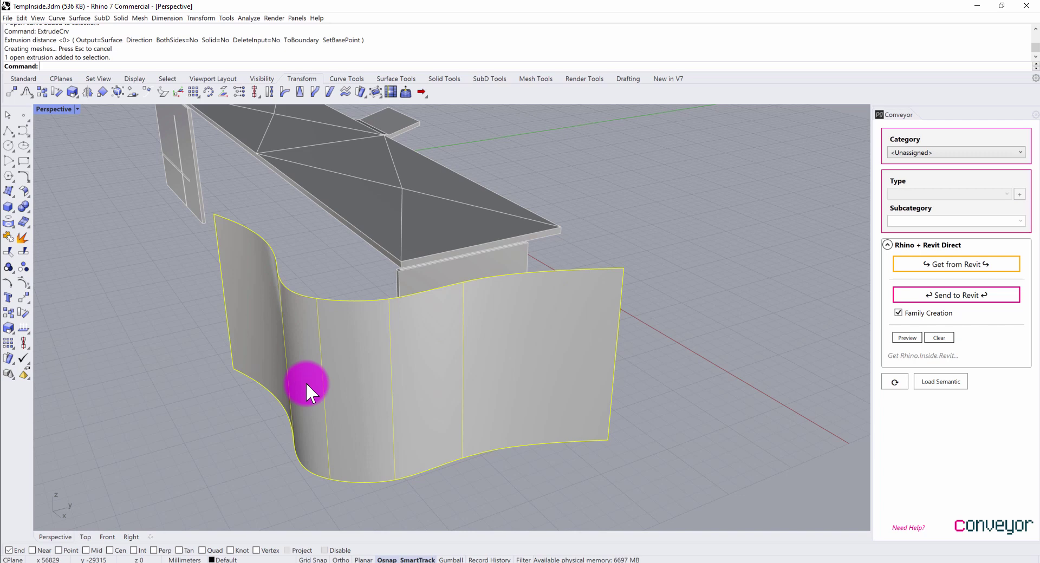
Step: Rebuild the wall surface with a 10 by 10 point grid and show its control points
{"action": "type", "text": "Rebuild"}
{"action": "key", "text": "Return"}
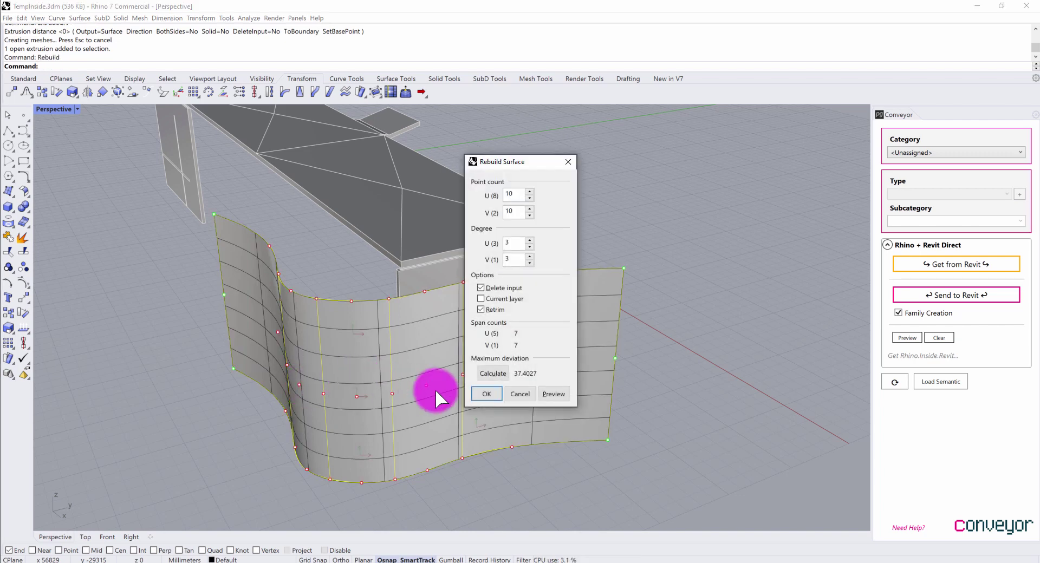
{"action": "left_click", "coordinate": [479, 394]}
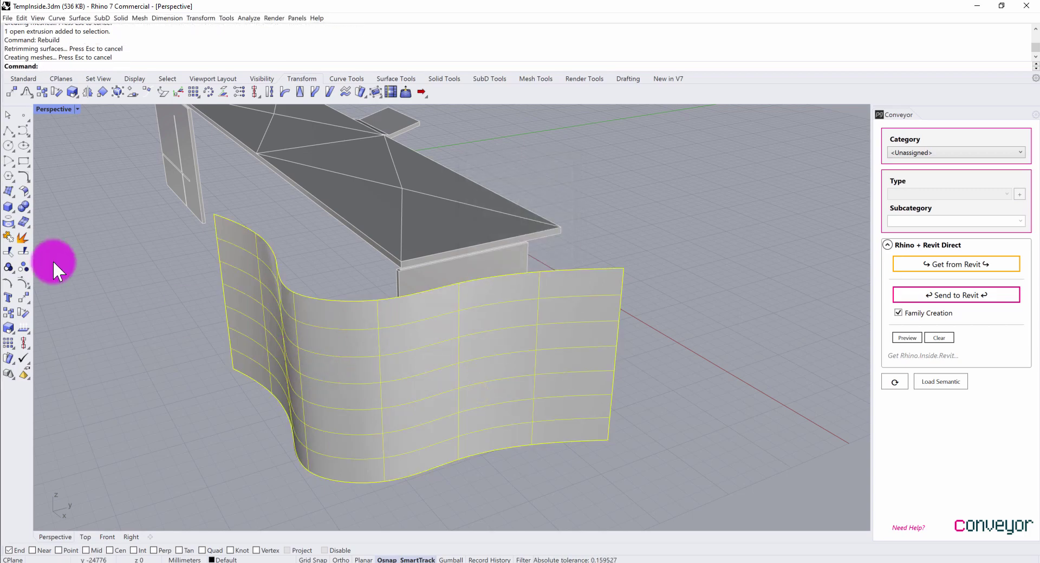
{"action": "left_click", "coordinate": [23, 266]}
Step: Pull the control points at the wall's left end to bend it
{"action": "right_click_drag", "start_coordinate": [220, 235], "coordinate": [183, 266]}
{"action": "left_click_drag", "start_coordinate": [157, 247], "coordinate": [225, 360]}
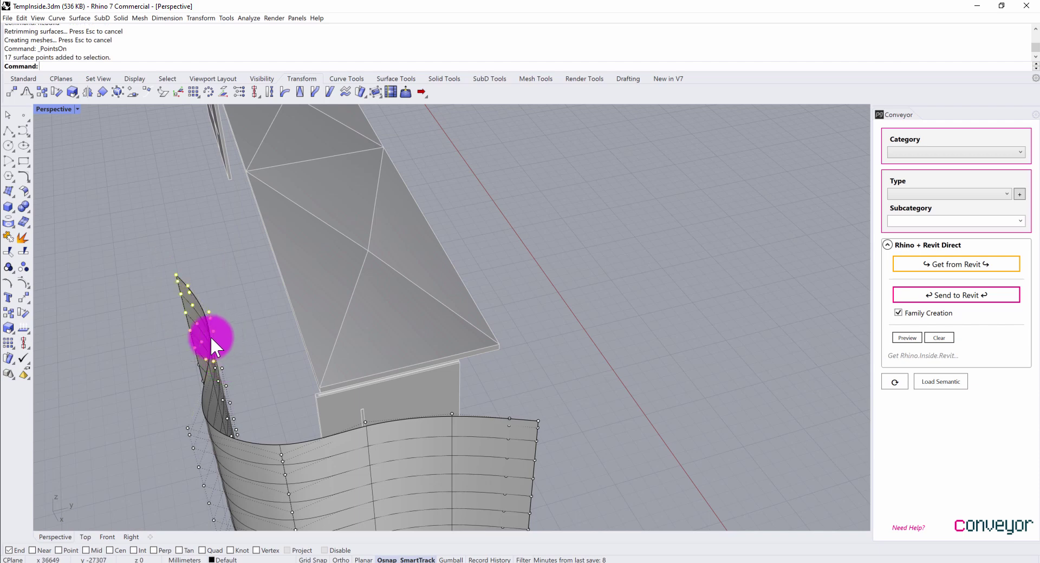
{"action": "right_click_drag", "start_coordinate": [190, 343], "coordinate": [291, 355]}
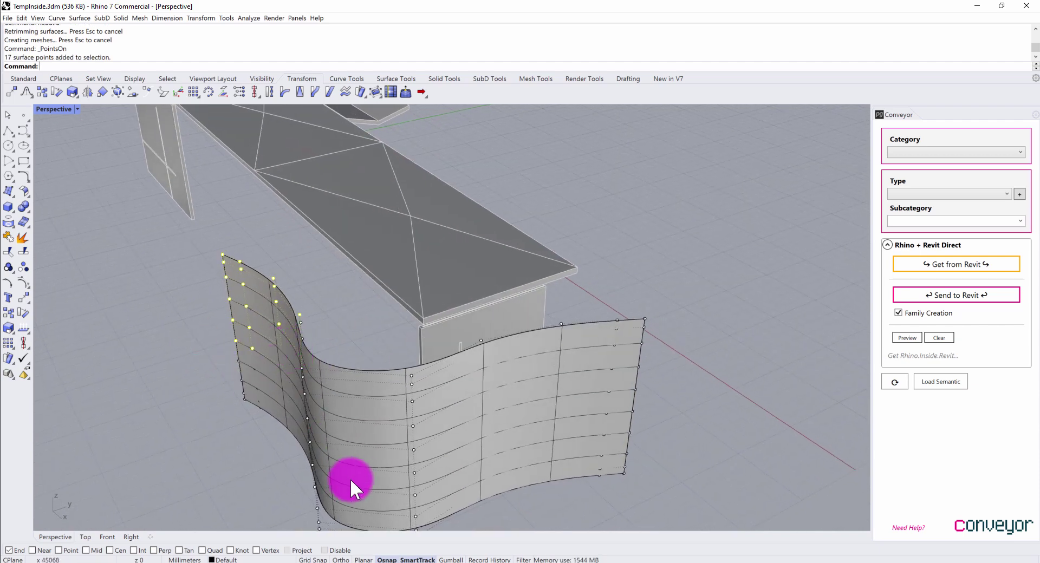
{"action": "left_click", "coordinate": [450, 560]}
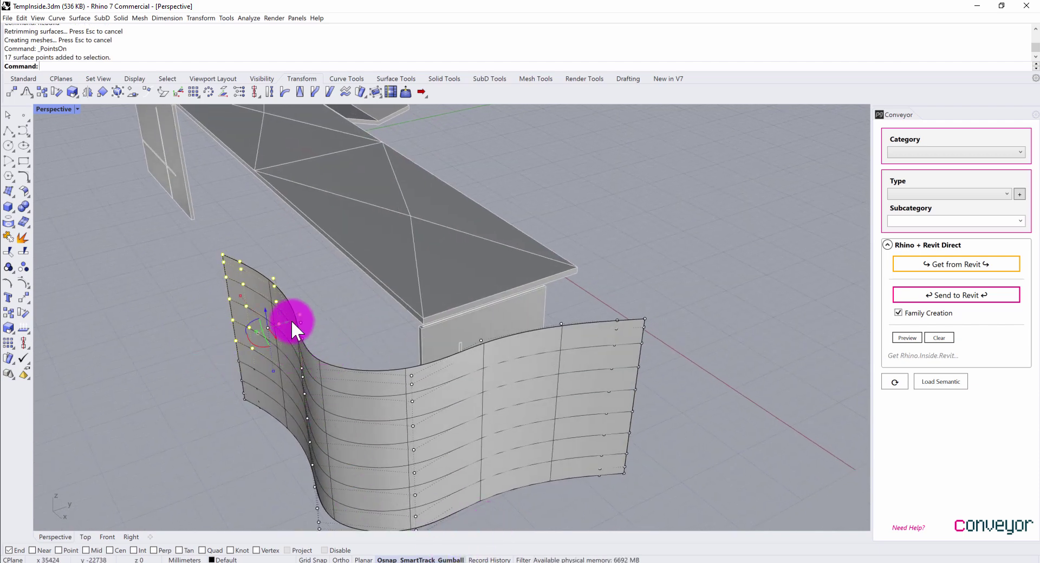
{"action": "left_click_drag", "start_coordinate": [290, 320], "coordinate": [298, 313]}
{"action": "right_click_drag", "start_coordinate": [298, 313], "coordinate": [728, 356]}
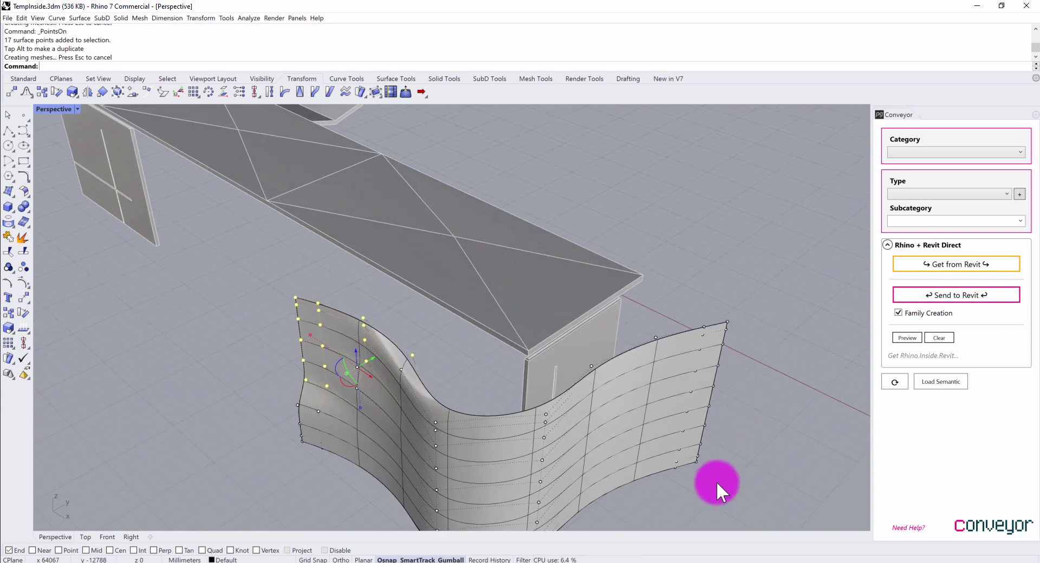
Step: Curve the wall's right end and shift a group of middle points to the right
{"action": "right_click_drag", "start_coordinate": [704, 426], "coordinate": [694, 258]}
{"action": "left_click_drag", "start_coordinate": [682, 253], "coordinate": [736, 378]}
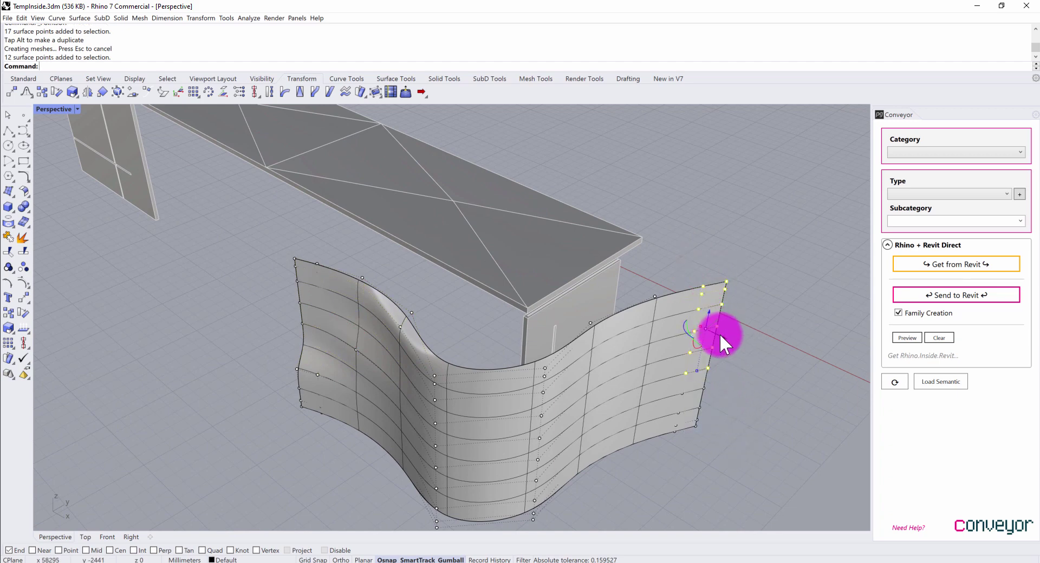
{"action": "mouse_move", "coordinate": [719, 333]}
{"action": "left_mouse_down"}
{"action": "mouse_move", "coordinate": [728, 336]}
{"action": "mouse_move", "coordinate": [713, 318]}
{"action": "left_mouse_up"}
{"action": "left_click_drag", "start_coordinate": [585, 506], "coordinate": [515, 443]}
{"action": "left_click", "coordinate": [550, 331], "text": "ctrl"}
{"action": "left_click_drag", "start_coordinate": [508, 363], "coordinate": [521, 367]}
Step: Delete the door frame
{"action": "left_click", "coordinate": [565, 333]}
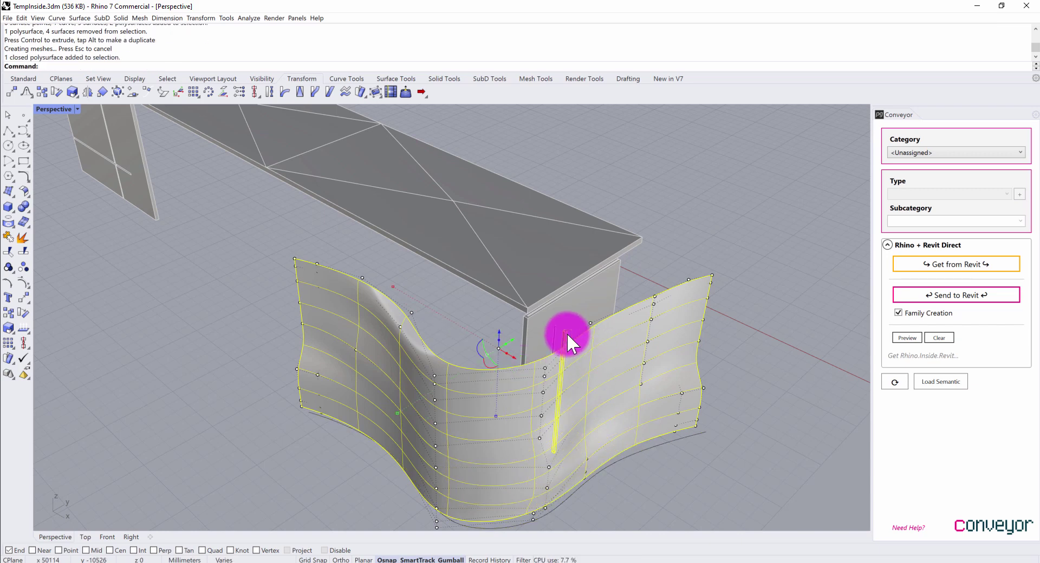
{"action": "left_click", "coordinate": [567, 332]}
{"action": "key", "text": "Delete"}
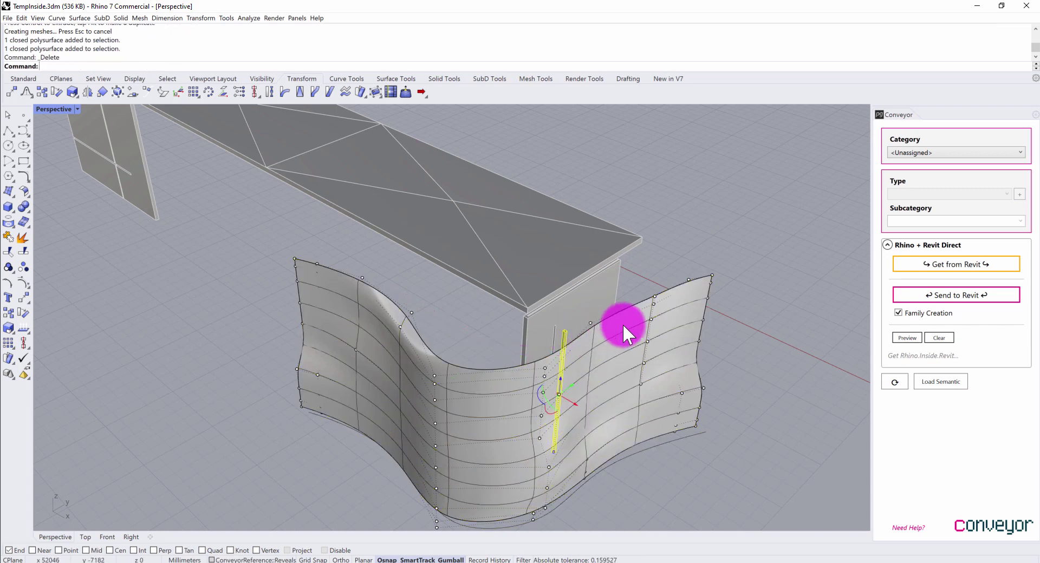
Step: Pull more points on the wall and its left edge into a wavy shape
{"action": "key", "text": "Left"}
{"action": "key", "text": "Left"}
{"action": "key", "text": "Left"}
{"action": "key", "text": "Left"}
{"action": "key", "text": "Left"}
{"action": "key", "text": "Left"}
{"action": "key", "text": "Left"}
{"action": "key", "text": "Left"}
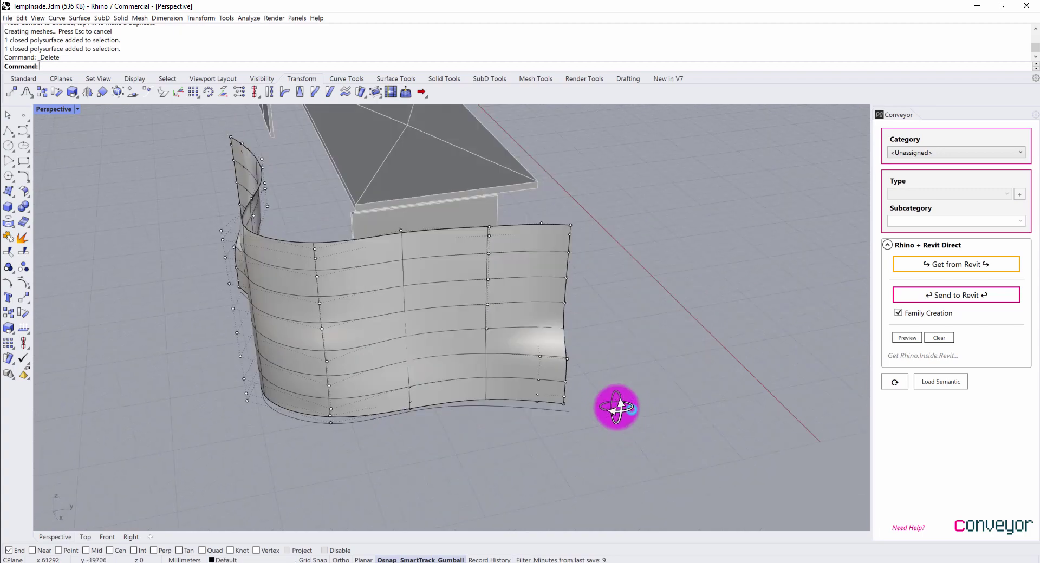
{"action": "left_click_drag", "start_coordinate": [249, 369], "coordinate": [261, 374]}
{"action": "mouse_move", "coordinate": [252, 338]}
{"action": "left_mouse_down"}
{"action": "mouse_move", "coordinate": [235, 340]}
{"action": "mouse_move", "coordinate": [261, 341]}
{"action": "left_mouse_up"}
{"action": "right_click_drag", "start_coordinate": [350, 328], "coordinate": [512, 373]}
{"action": "left_click_drag", "start_coordinate": [328, 363], "coordinate": [365, 404]}
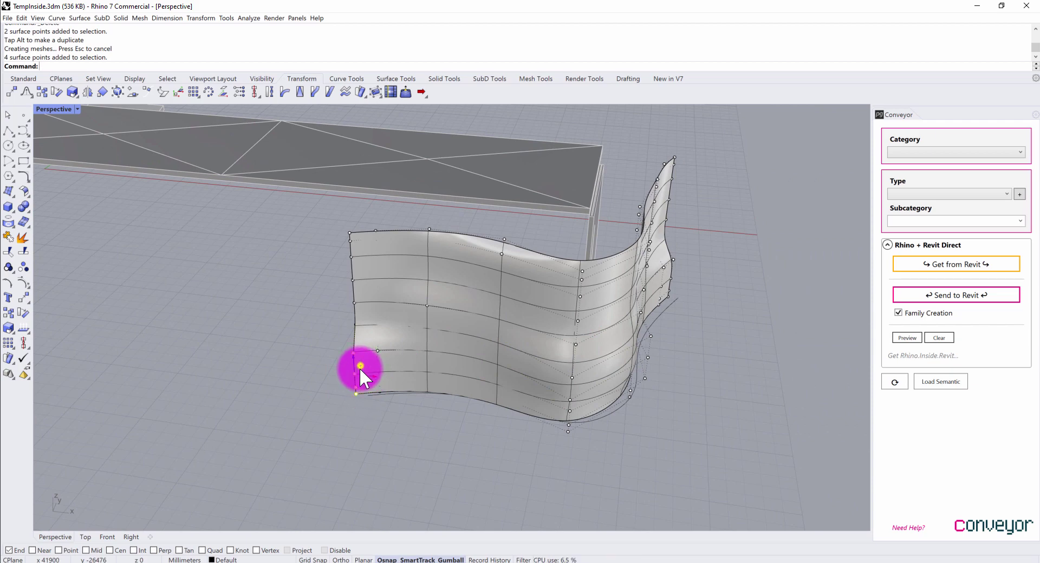
{"action": "left_click_drag", "start_coordinate": [358, 368], "coordinate": [364, 356]}
{"action": "right_click_drag", "start_coordinate": [596, 358], "coordinate": [580, 385]}
Step: Offset the sculpted wall surface with OffsetSrf into a 500 mm thick solid
{"action": "key", "text": "Escape"}
{"action": "left_click", "coordinate": [577, 335]}
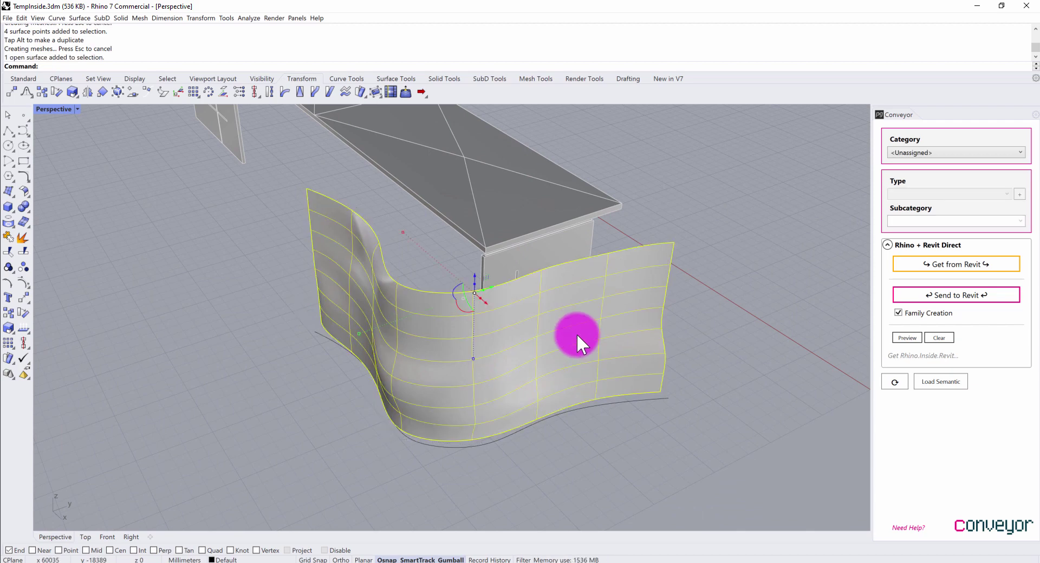
{"action": "type", "text": "Offses"}
{"action": "type", "text": "rf"}
{"action": "key", "text": "Return"}
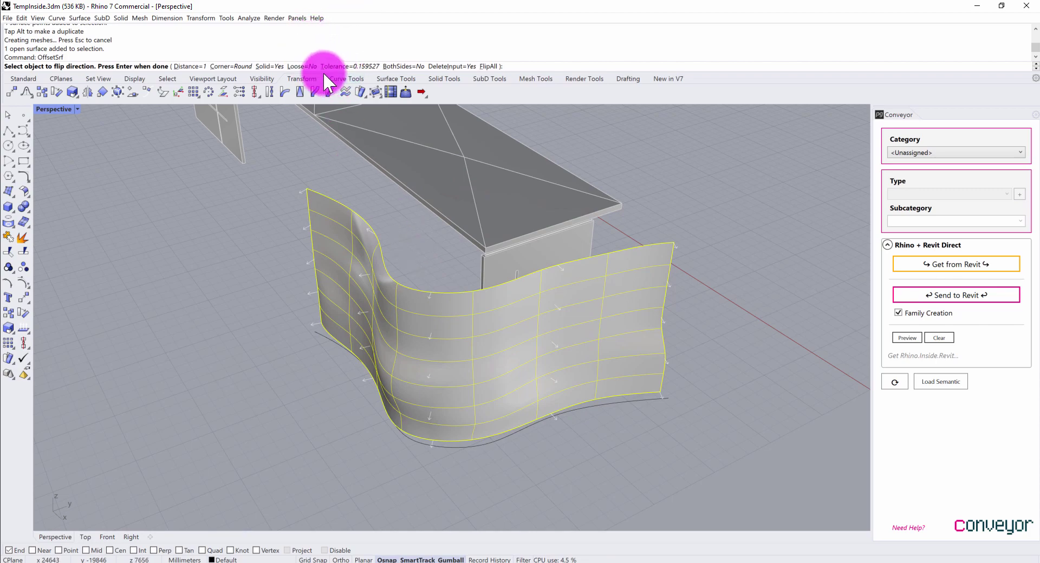
{"action": "mouse_move", "coordinate": [415, 316]}
{"action": "right_mouse_down"}
{"action": "mouse_move", "coordinate": [441, 313]}
{"action": "mouse_move", "coordinate": [433, 322]}
{"action": "right_mouse_up"}
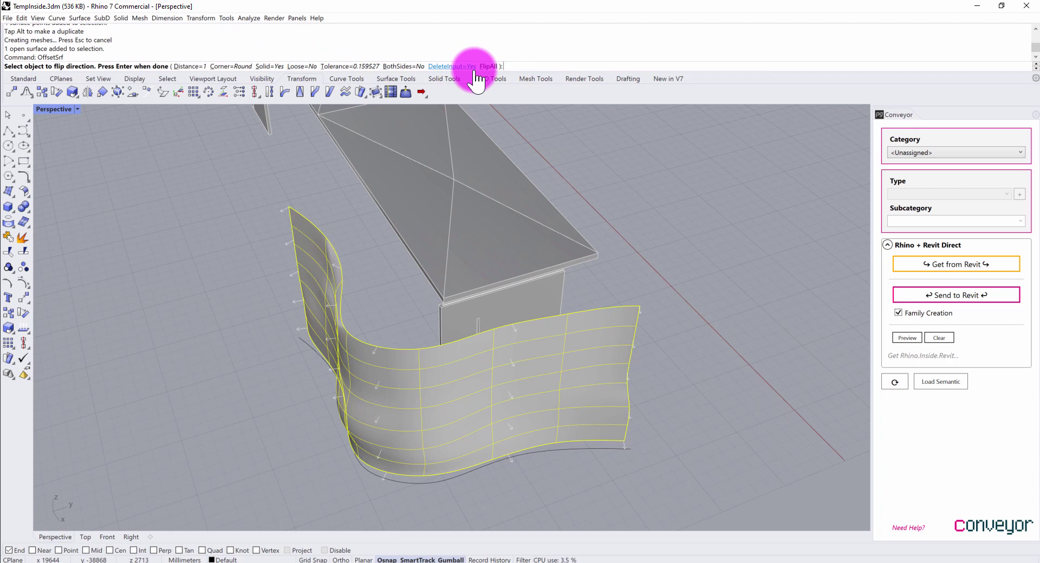
{"action": "type", "text": "500mm"}
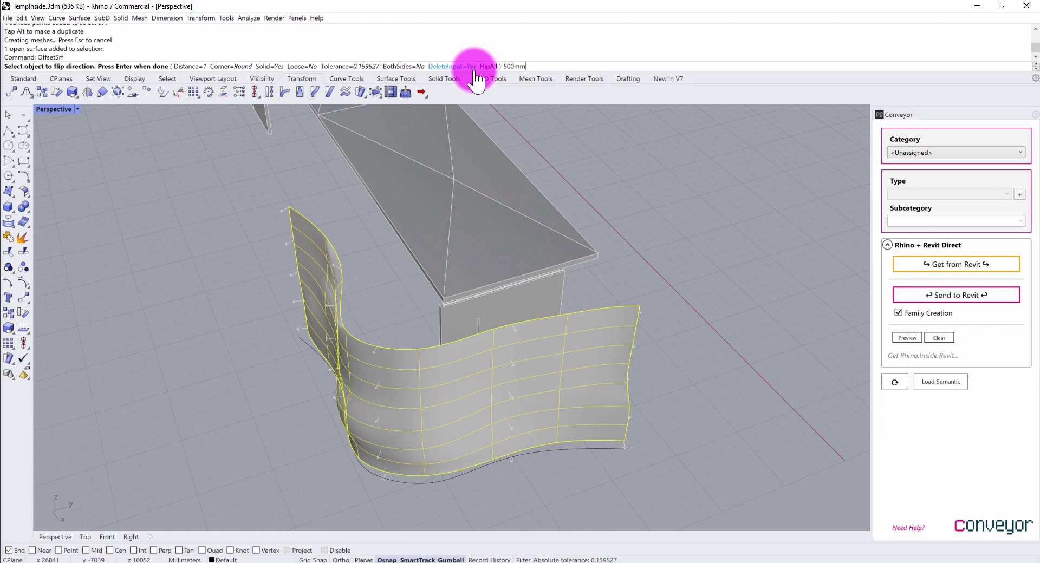
{"action": "key", "text": "Return"}
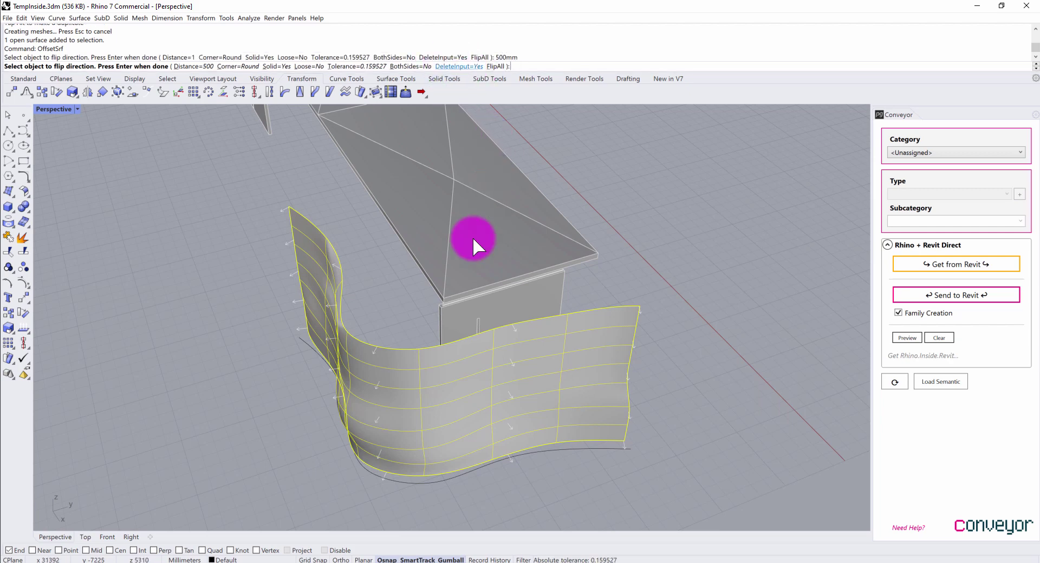
{"action": "key", "text": "Return"}
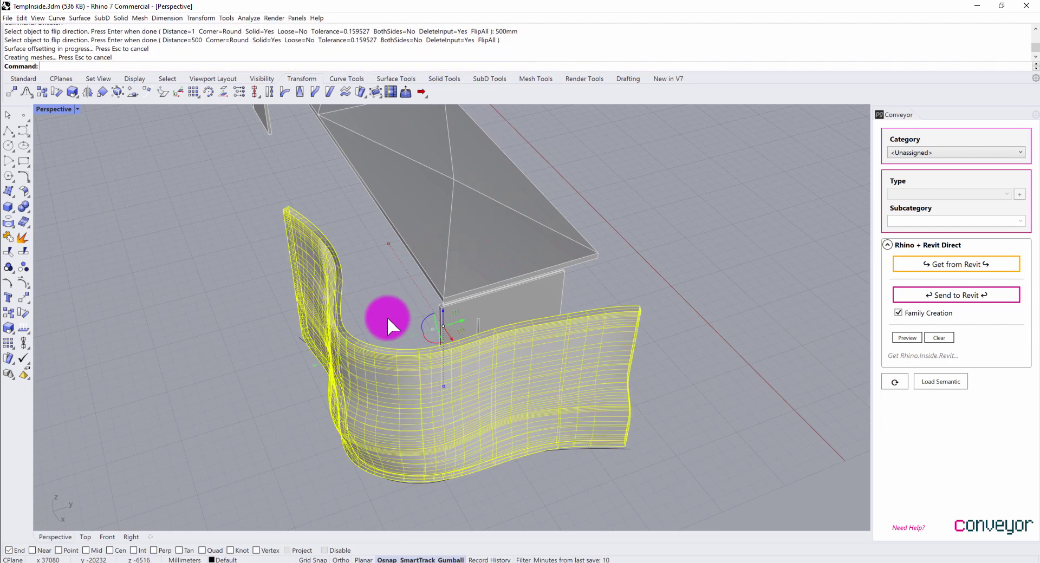
{"action": "mouse_move", "coordinate": [389, 321]}
{"action": "right_mouse_down"}
{"action": "mouse_move", "coordinate": [397, 296]}
{"action": "mouse_move", "coordinate": [485, 307]}
{"action": "mouse_move", "coordinate": [476, 295]}
{"action": "mouse_move", "coordinate": [531, 288]}
{"action": "mouse_move", "coordinate": [279, 308]}
{"action": "mouse_move", "coordinate": [457, 317]}
{"action": "mouse_move", "coordinate": [429, 309]}
{"action": "mouse_move", "coordinate": [557, 299]}
{"action": "mouse_move", "coordinate": [447, 321]}
{"action": "mouse_move", "coordinate": [511, 327]}
{"action": "mouse_move", "coordinate": [438, 323]}
{"action": "mouse_move", "coordinate": [455, 309]}
{"action": "mouse_move", "coordinate": [446, 332]}
{"action": "mouse_move", "coordinate": [397, 360]}
{"action": "mouse_move", "coordinate": [404, 347]}
{"action": "mouse_move", "coordinate": [378, 281]}
{"action": "right_mouse_up"}
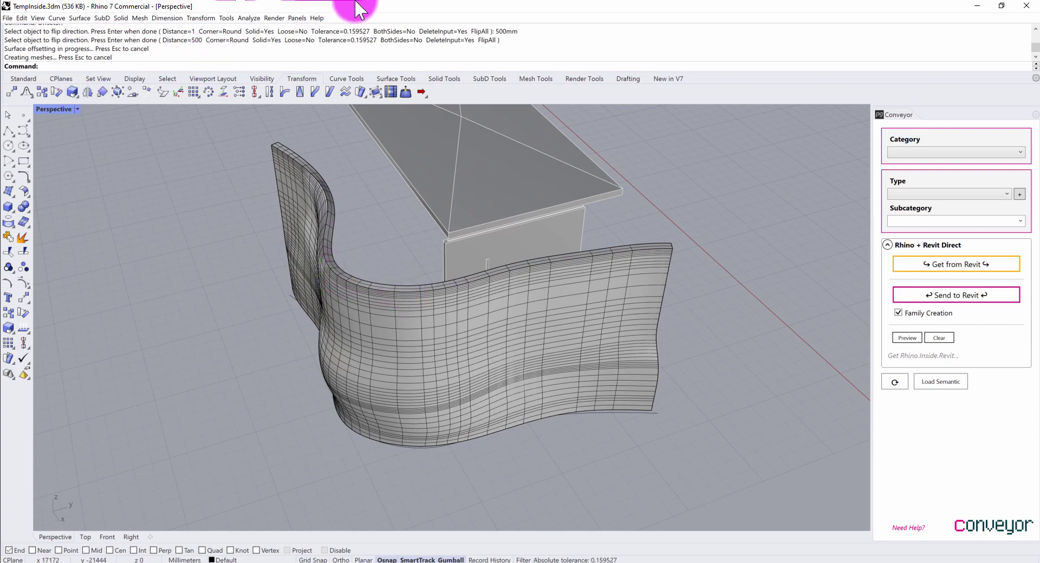
Step: Select the thickened wall and shrink Rhino to a smaller window moved aside to reveal Revit
{"action": "left_click", "coordinate": [364, 356]}
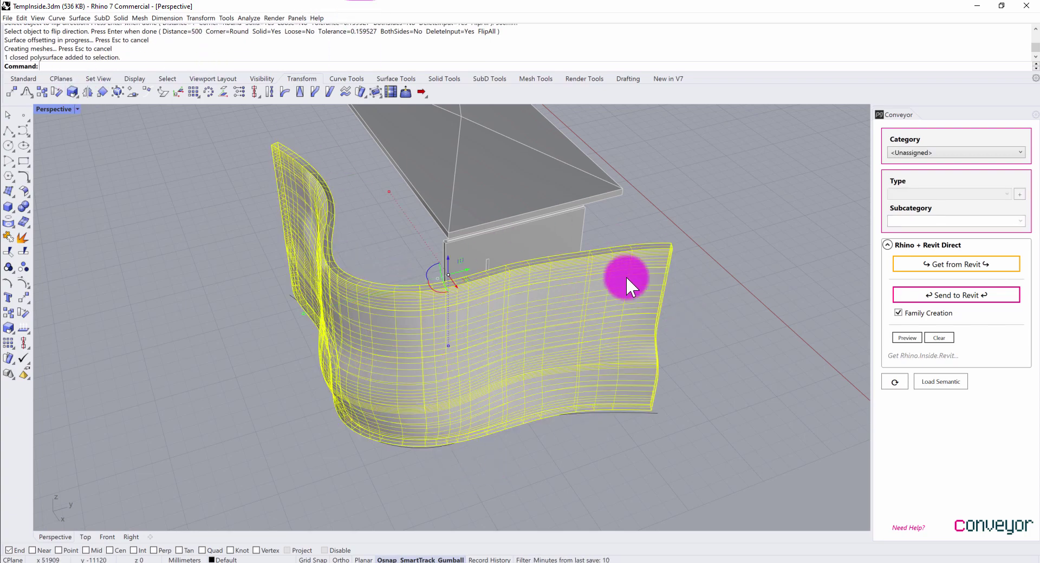
{"action": "left_click", "coordinate": [709, 284]}
{"action": "left_click", "coordinate": [508, 333]}
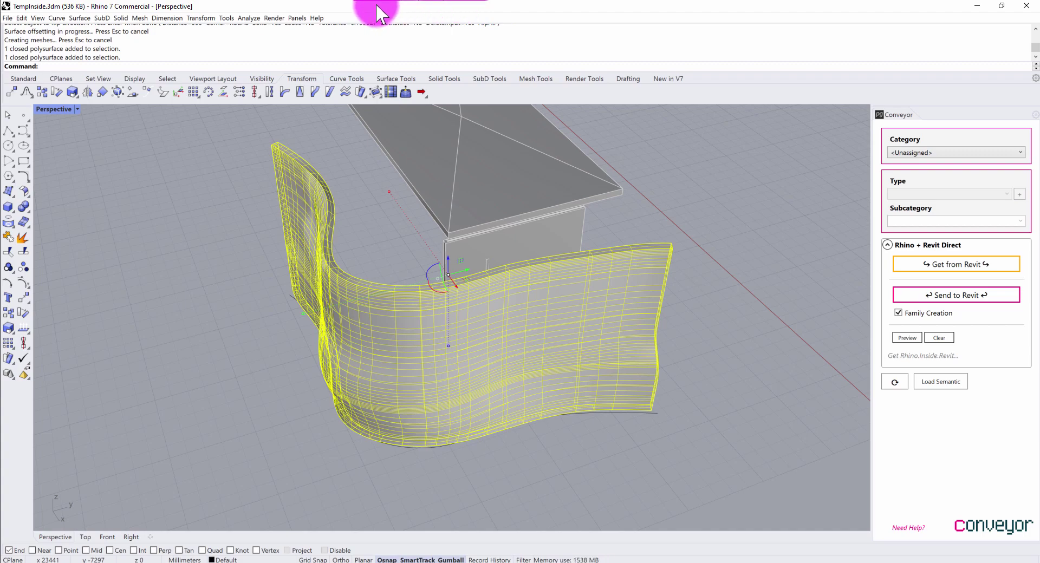
{"action": "double_click", "coordinate": [441, 11]}
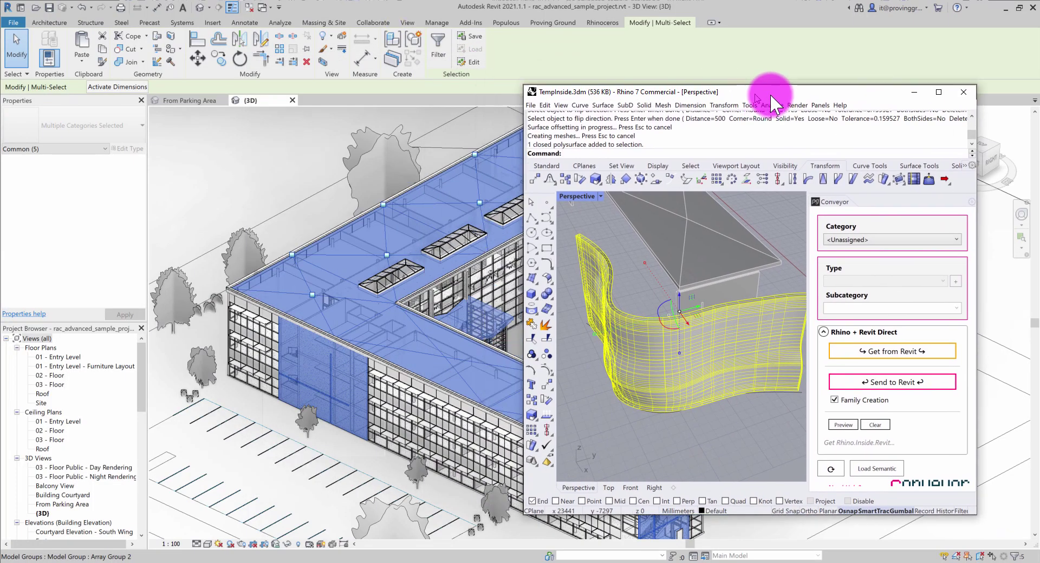
{"action": "mouse_move", "coordinate": [770, 95]}
{"action": "left_mouse_down"}
{"action": "mouse_move", "coordinate": [817, 100]}
{"action": "mouse_move", "coordinate": [787, 103]}
{"action": "left_mouse_up"}
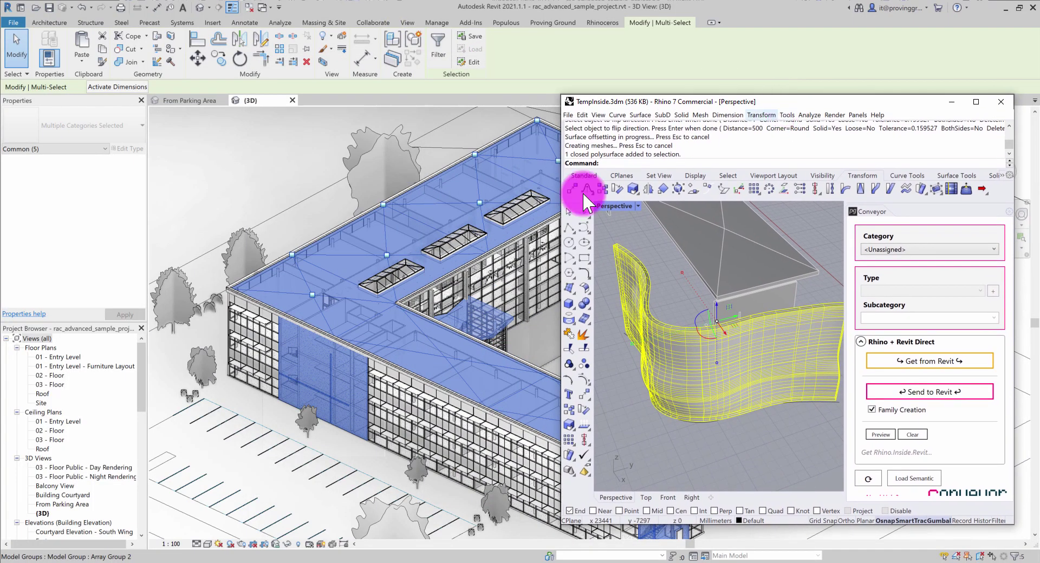
Step: Zoom the Revit 3D view in toward the south wing
{"action": "left_click", "coordinate": [489, 347]}
{"action": "scroll", "coordinate": [465, 336], "scroll_direction": "up", "scroll_amount": 5}
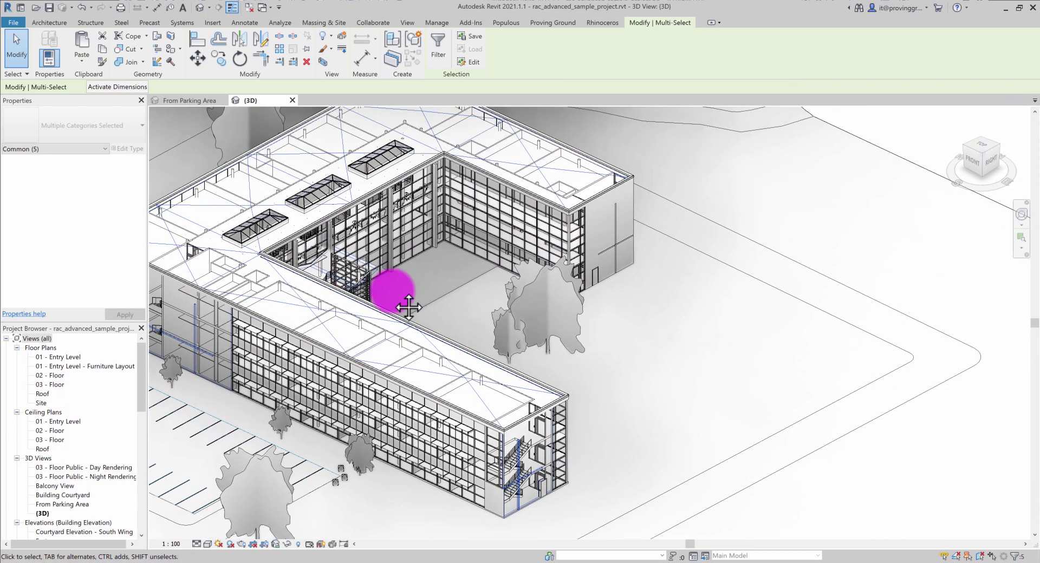
{"action": "scroll", "coordinate": [521, 463], "scroll_direction": "down", "scroll_amount": 3}
{"action": "scroll", "coordinate": [522, 461], "scroll_direction": "up", "scroll_amount": 6}
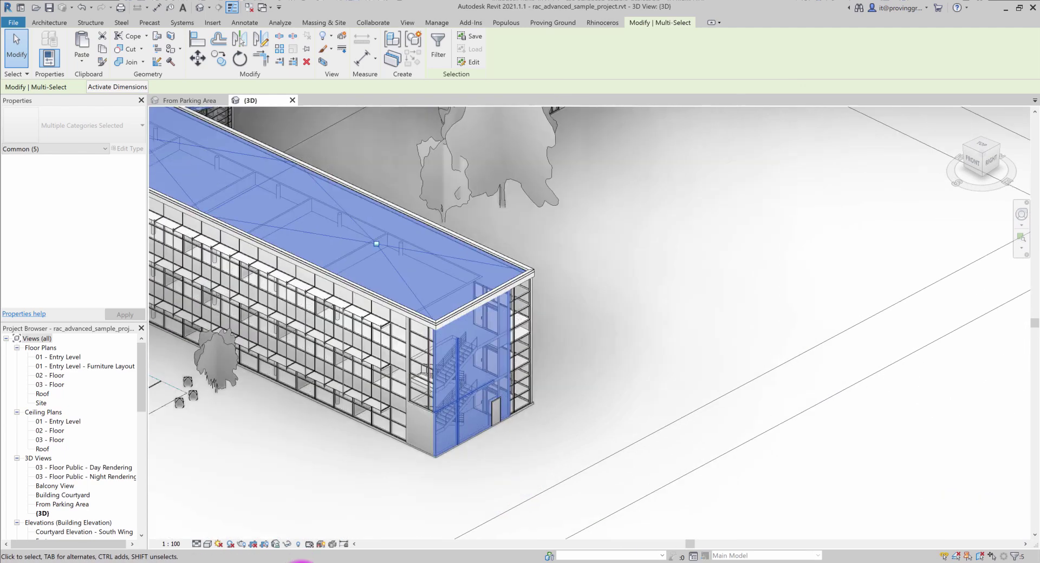
Step: Bring Rhino back to the front and reselect the wavy wall surface
{"action": "mouse_move", "coordinate": [297, 561]}
{"action": "left_click", "coordinate": [346, 539]}
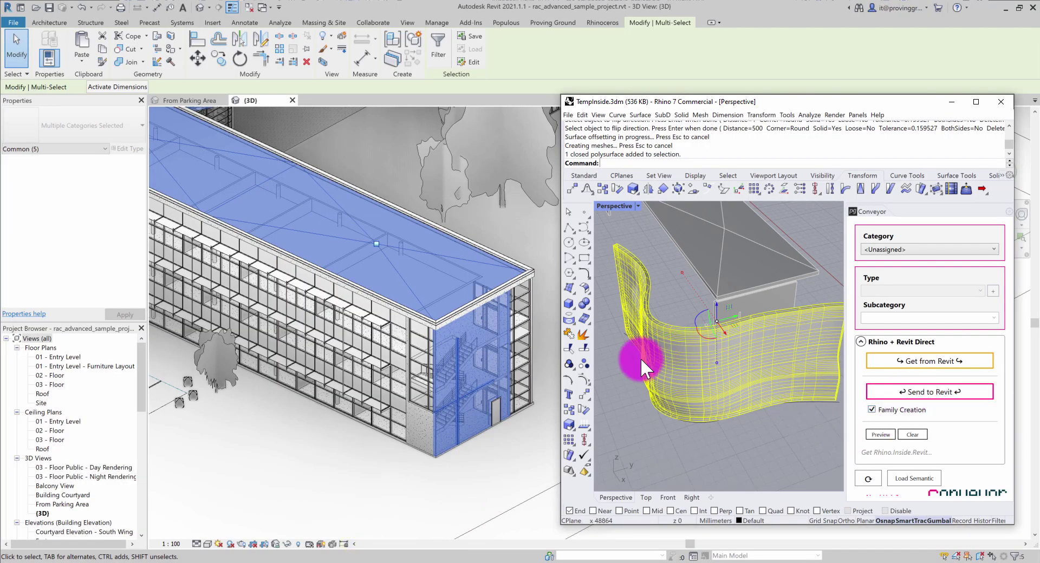
{"action": "left_click", "coordinate": [676, 445]}
{"action": "left_click", "coordinate": [674, 337]}
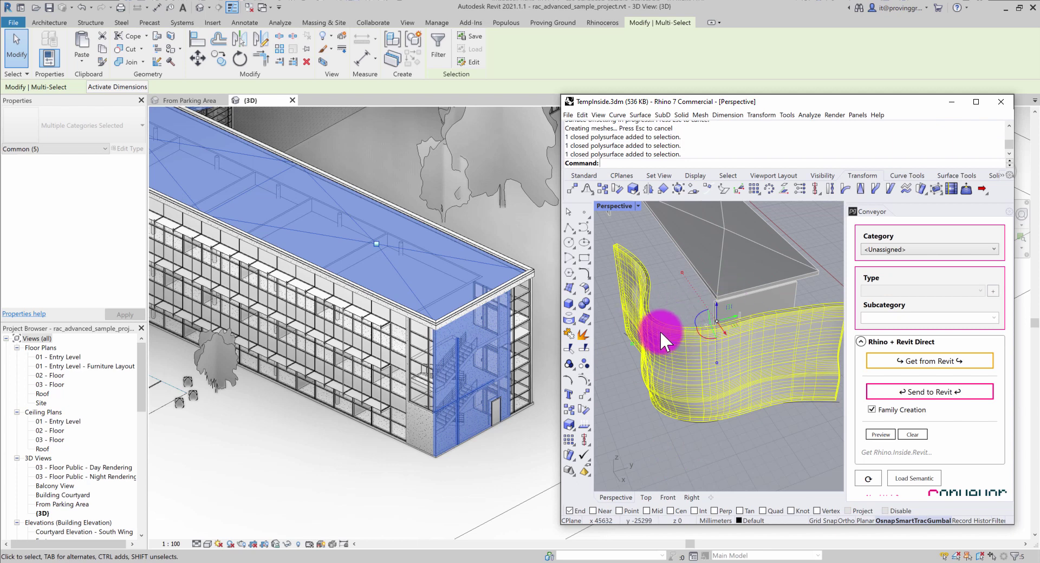
Step: Set the wall's Conveyor Category to Components and Type to Generic Models
{"action": "left_click", "coordinate": [665, 304]}
{"action": "left_click", "coordinate": [671, 343]}
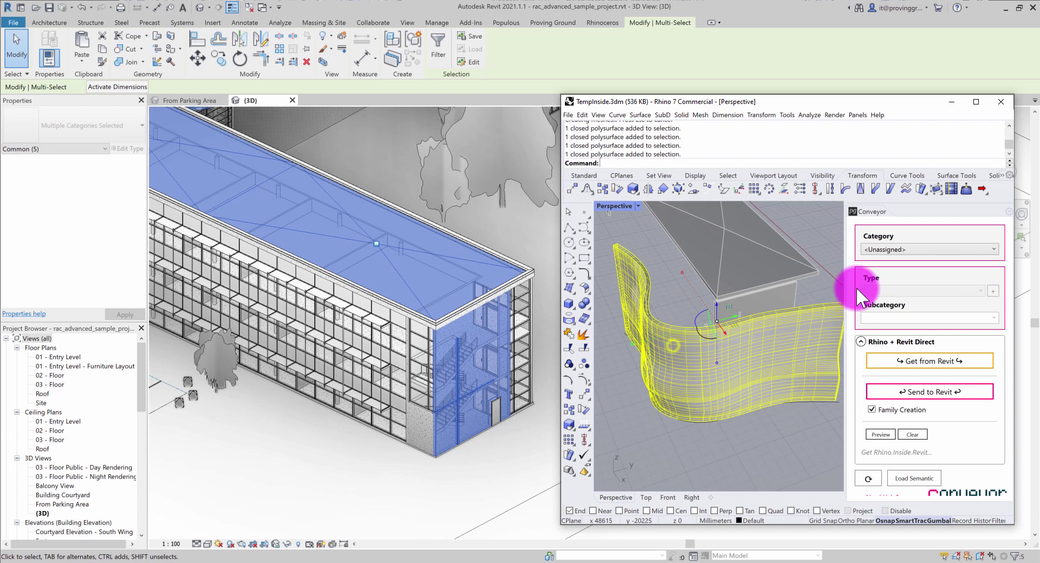
{"action": "left_click", "coordinate": [917, 253]}
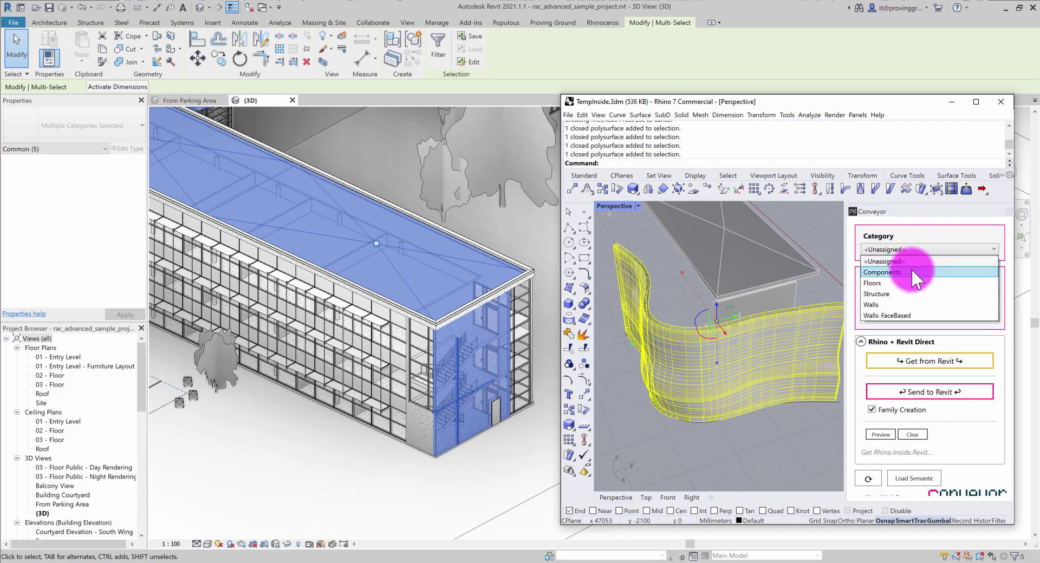
{"action": "left_click", "coordinate": [911, 271]}
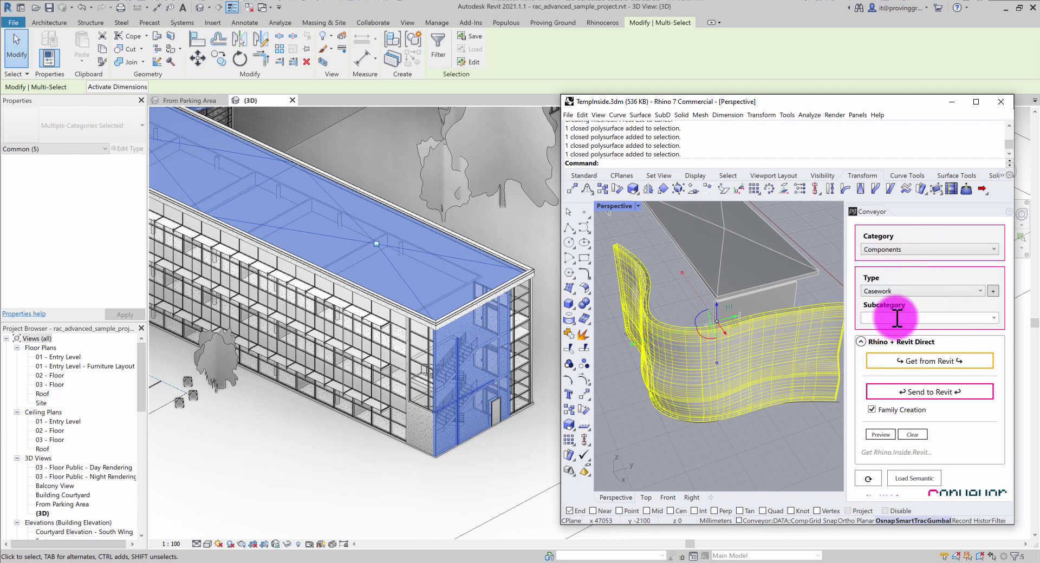
{"action": "left_click", "coordinate": [898, 291]}
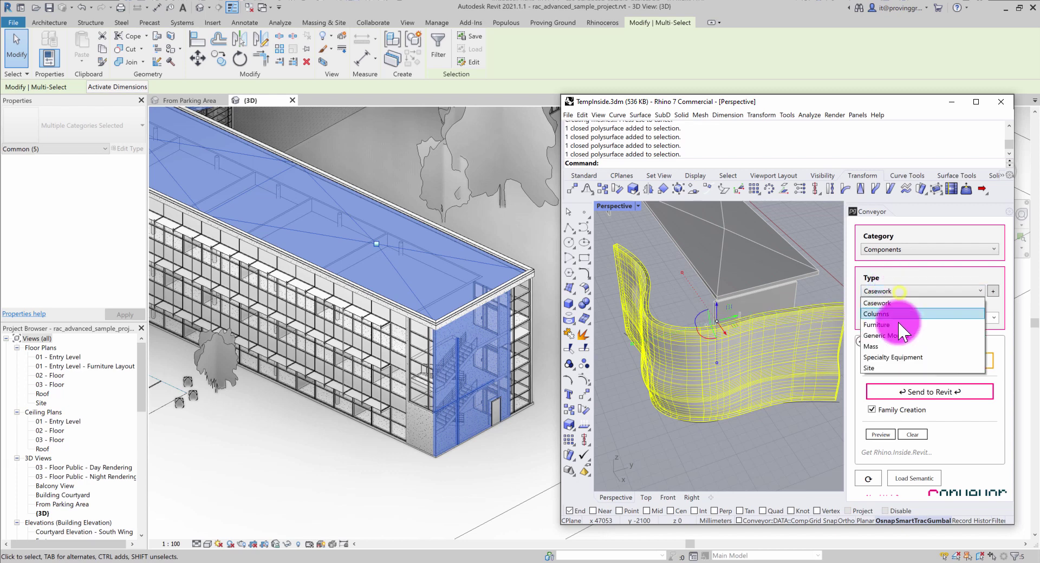
{"action": "left_click", "coordinate": [900, 334]}
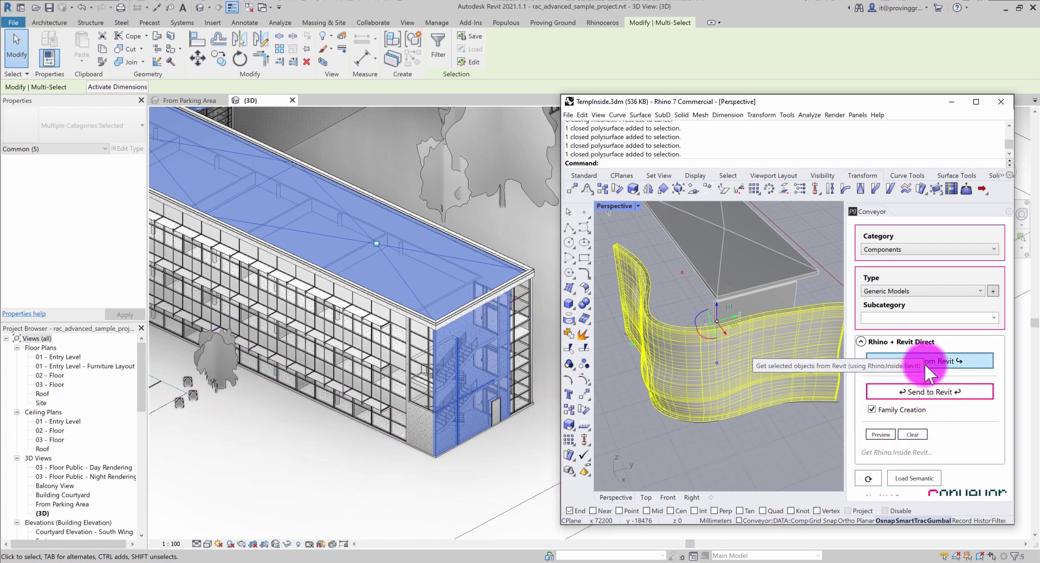
Step: Send the wavy wall to Revit via Conveyor and orbit the Revit view to inspect it
{"action": "left_click", "coordinate": [960, 389]}
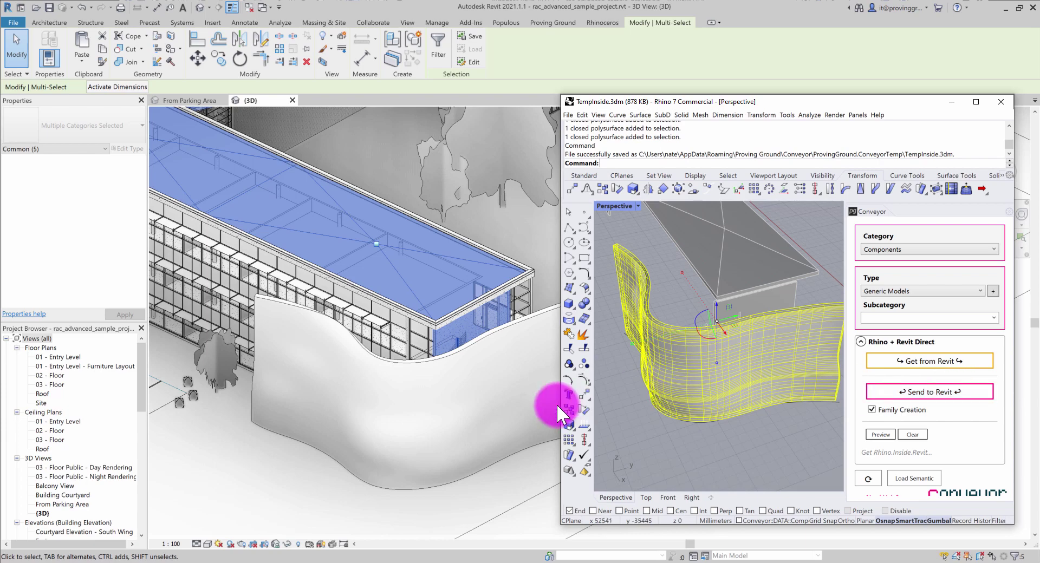
{"action": "mouse_move", "coordinate": [448, 399]}
{"action": "middle_mouse_down", "text": "shift"}
{"action": "mouse_move", "coordinate": [433, 403]}
{"action": "mouse_move", "coordinate": [504, 393]}
{"action": "mouse_move", "coordinate": [482, 416]}
{"action": "mouse_move", "coordinate": [413, 397]}
{"action": "mouse_move", "coordinate": [475, 382]}
{"action": "mouse_move", "coordinate": [364, 351]}
{"action": "middle_mouse_up", "text": "shift"}
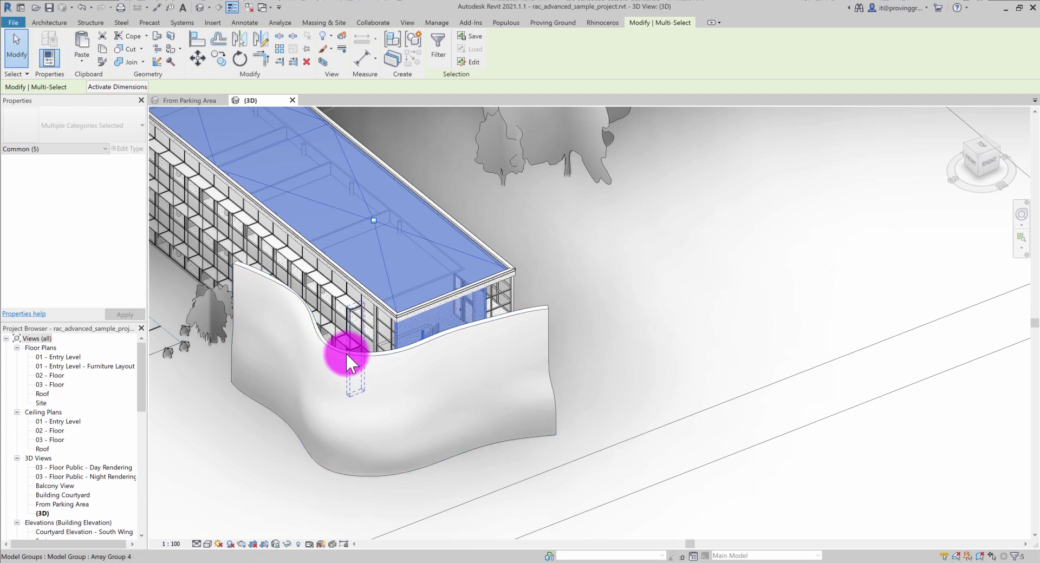
Step: Select the imported generic model and review its Rhino Object ID, Hash, Path and Layer properties
{"action": "left_click", "coordinate": [548, 313]}
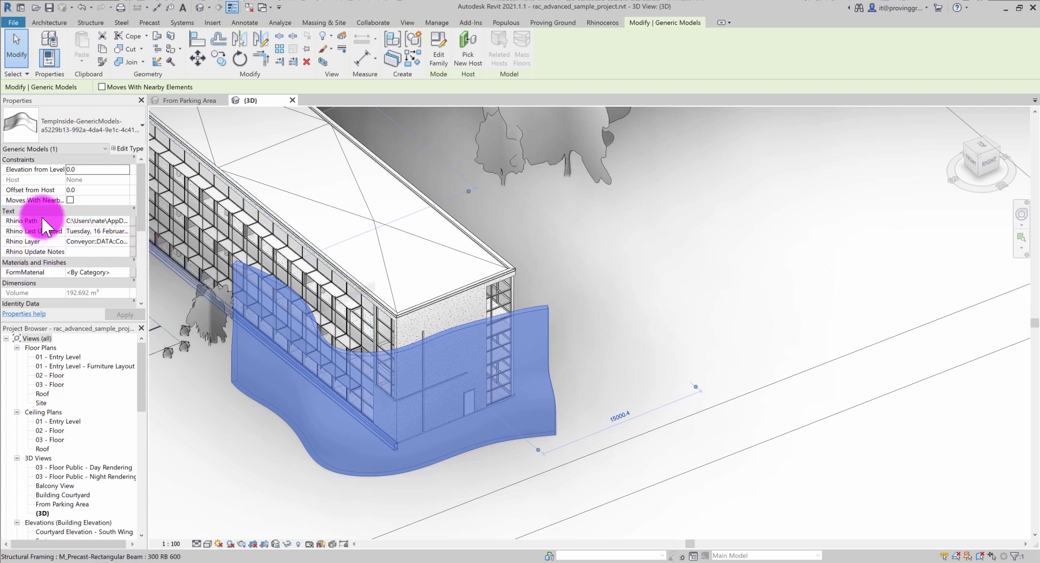
{"action": "left_click_drag", "start_coordinate": [141, 209], "coordinate": [52, 239]}
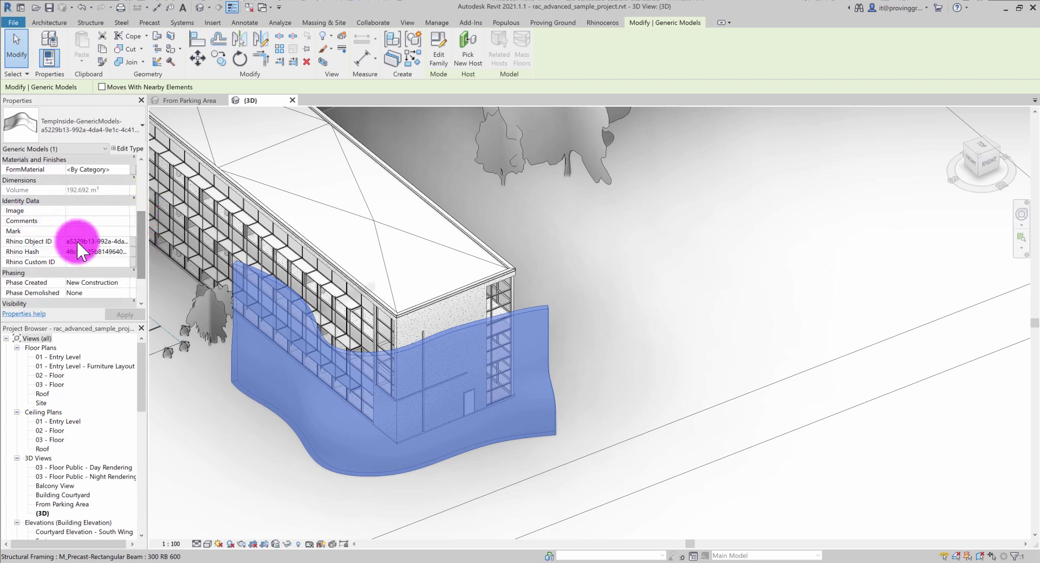
{"action": "scroll", "coordinate": [138, 259], "scroll_direction": "down", "scroll_amount": 1}
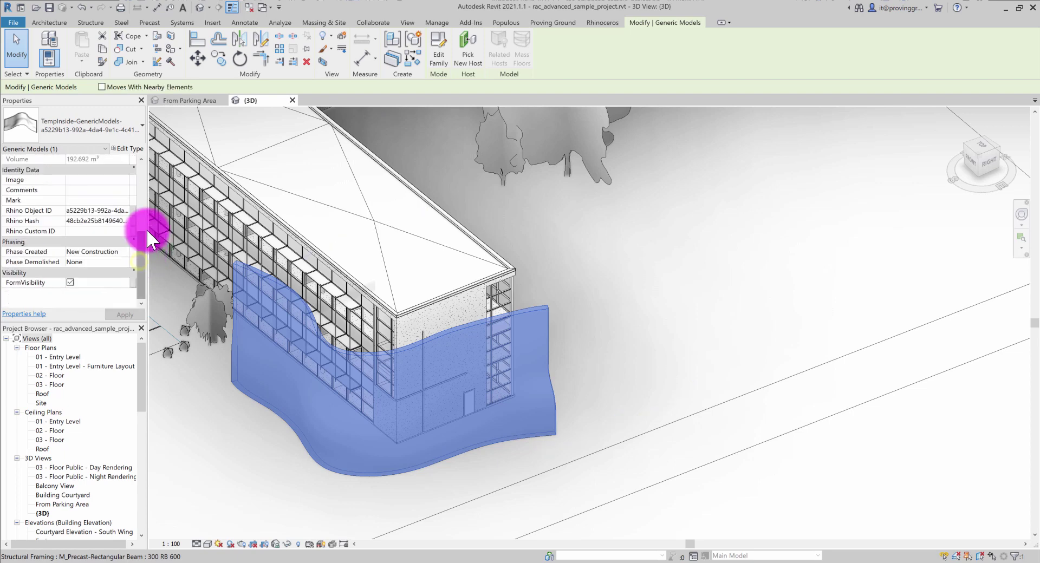
{"action": "left_click_drag", "start_coordinate": [139, 239], "coordinate": [147, 181]}
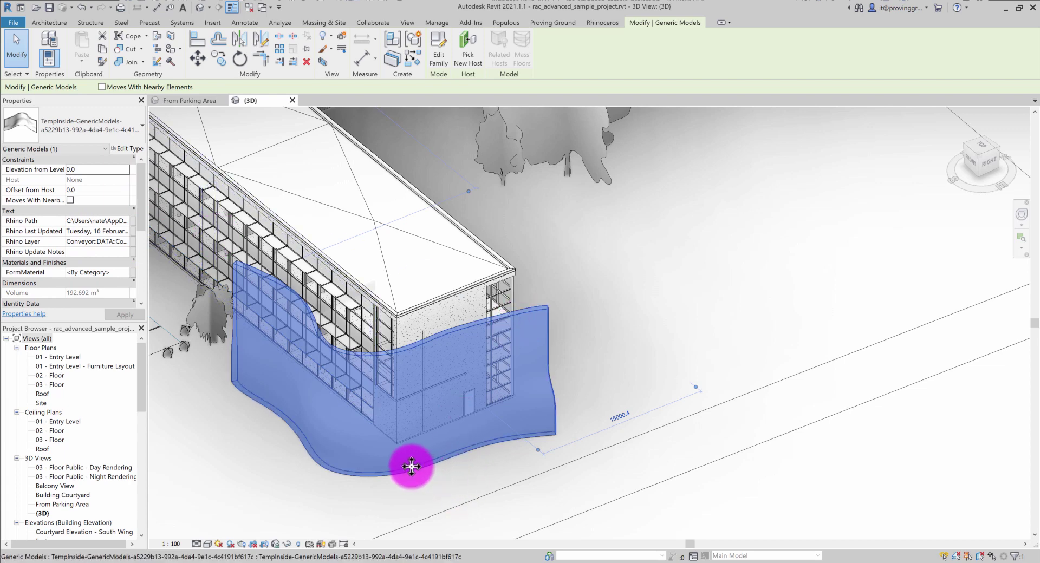
{"action": "left_click", "coordinate": [320, 492]}
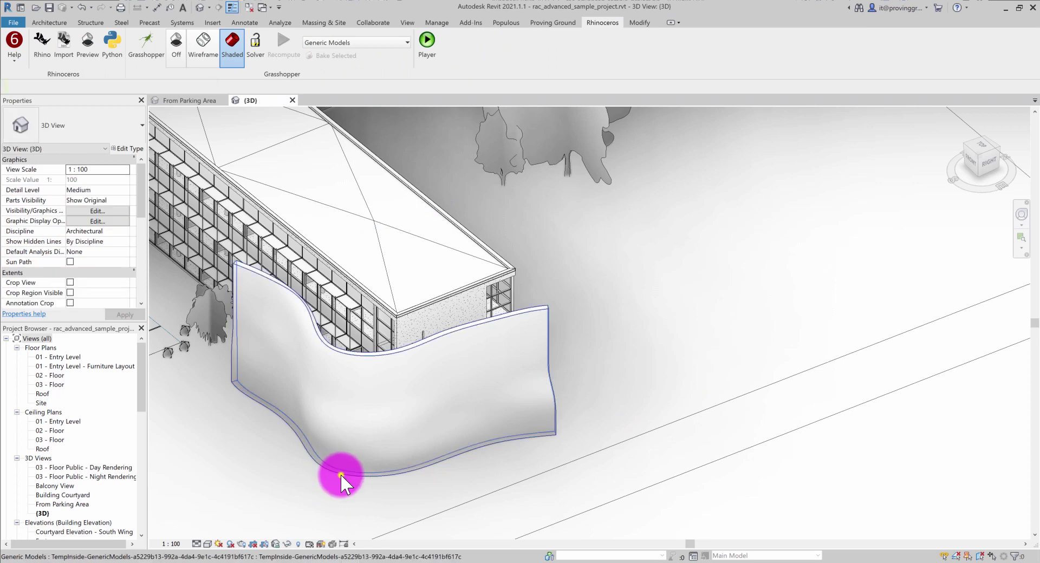
{"action": "left_click", "coordinate": [340, 473]}
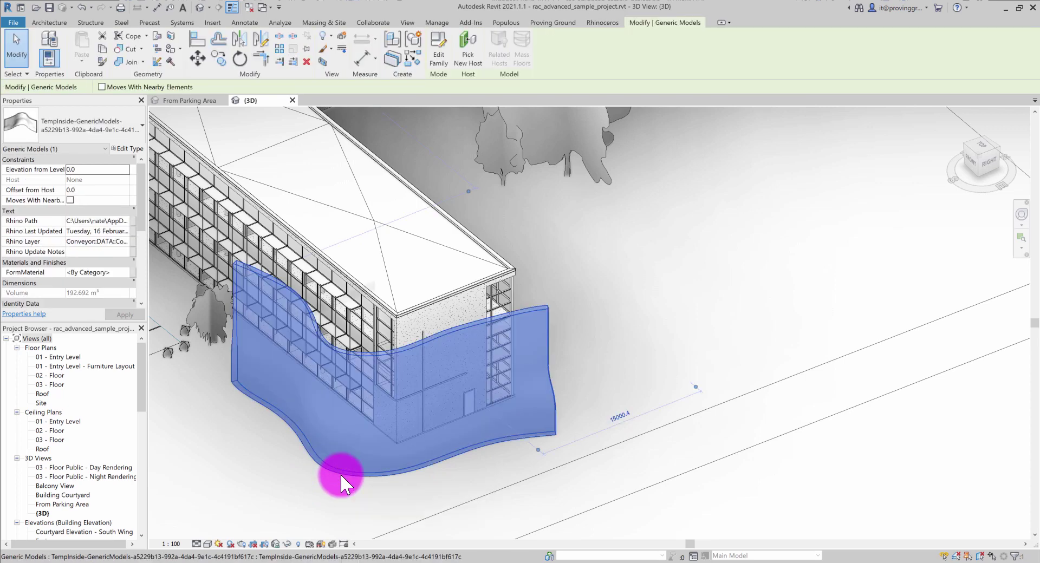
Step: Open the TempInside-GenericModels family, select its free-form element, and close the View 1 tab
{"action": "double_click", "coordinate": [341, 473]}
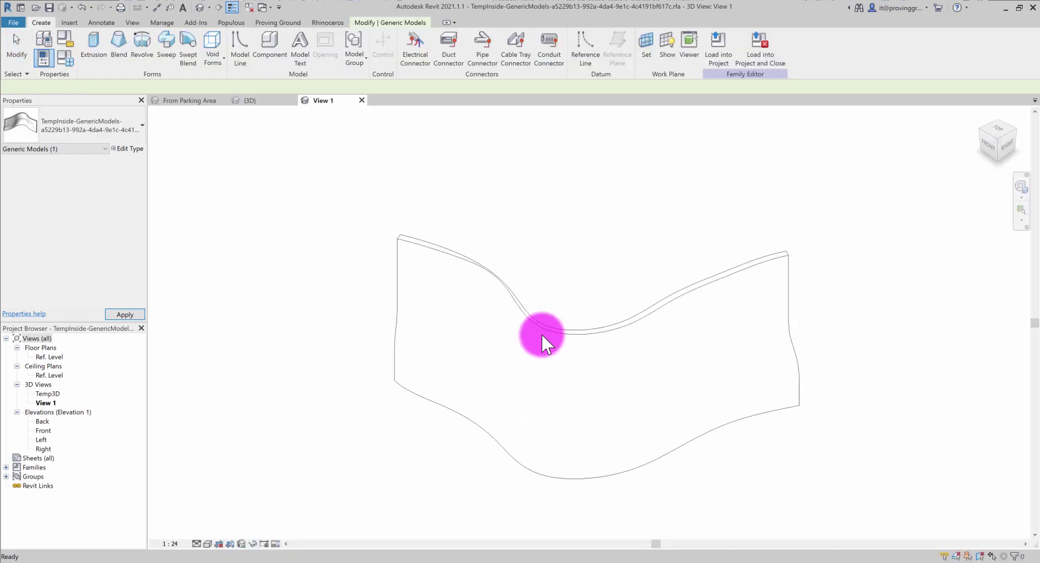
{"action": "key", "text": "Escape"}
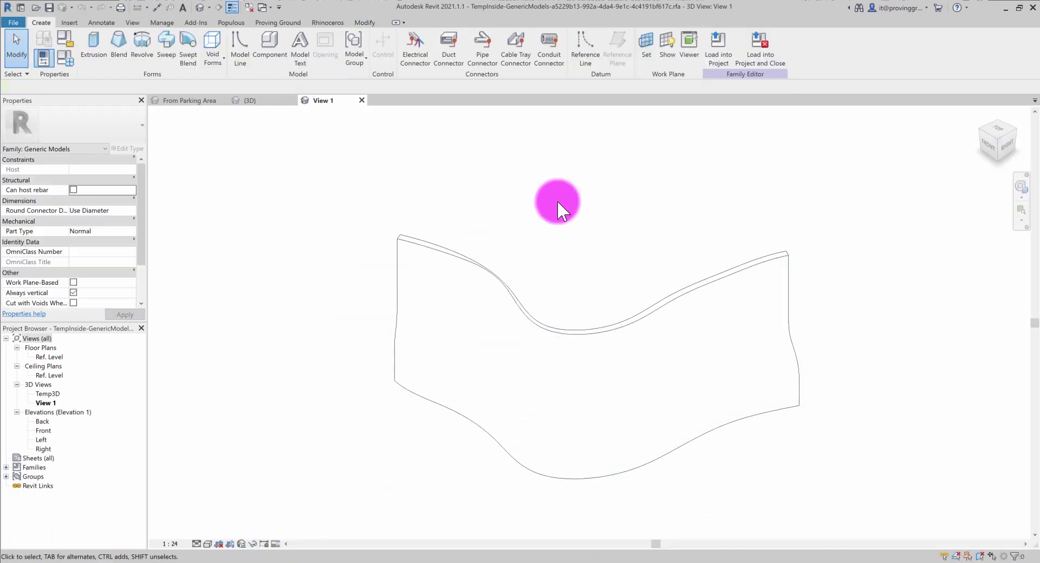
{"action": "left_click", "coordinate": [603, 339]}
{"action": "middle_click_drag", "start_coordinate": [627, 307], "coordinate": [579, 275]}
{"action": "scroll", "coordinate": [520, 297], "scroll_direction": "up", "scroll_amount": 2}
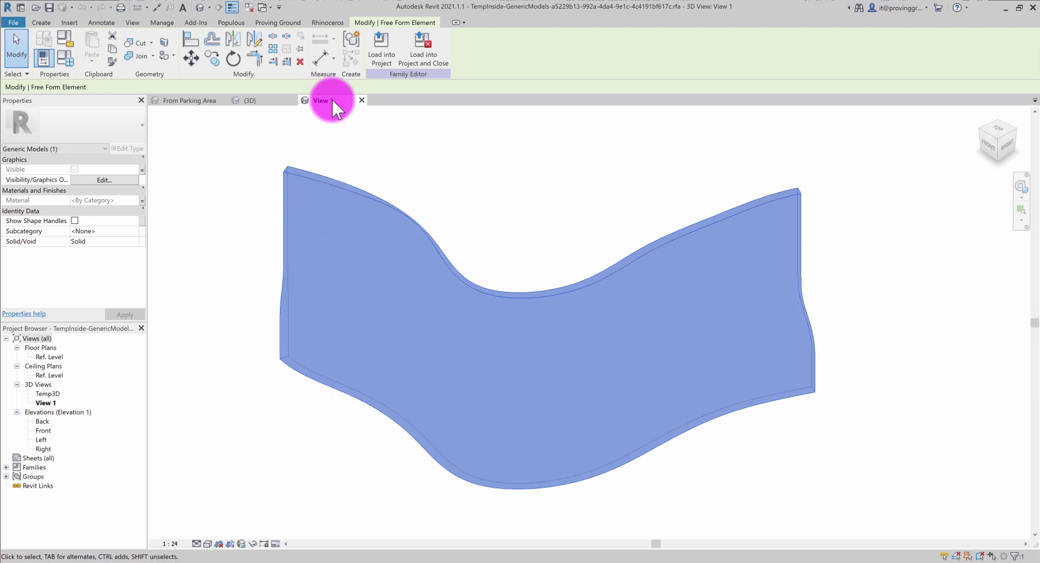
{"action": "left_click", "coordinate": [361, 100]}
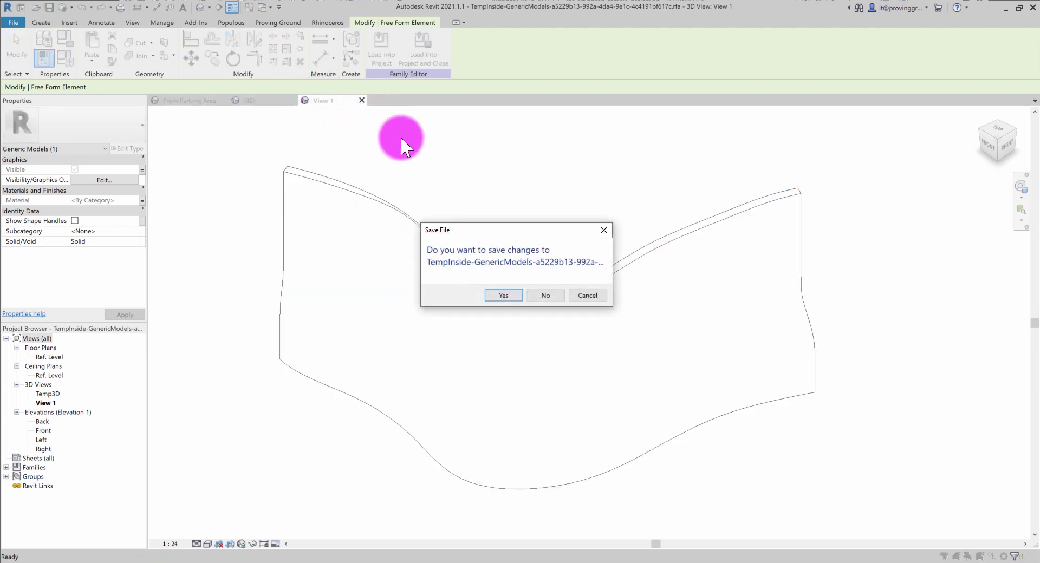
Step: Close the family without saving, dismiss the save reminder, and pan the project view right
{"action": "left_click", "coordinate": [546, 296]}
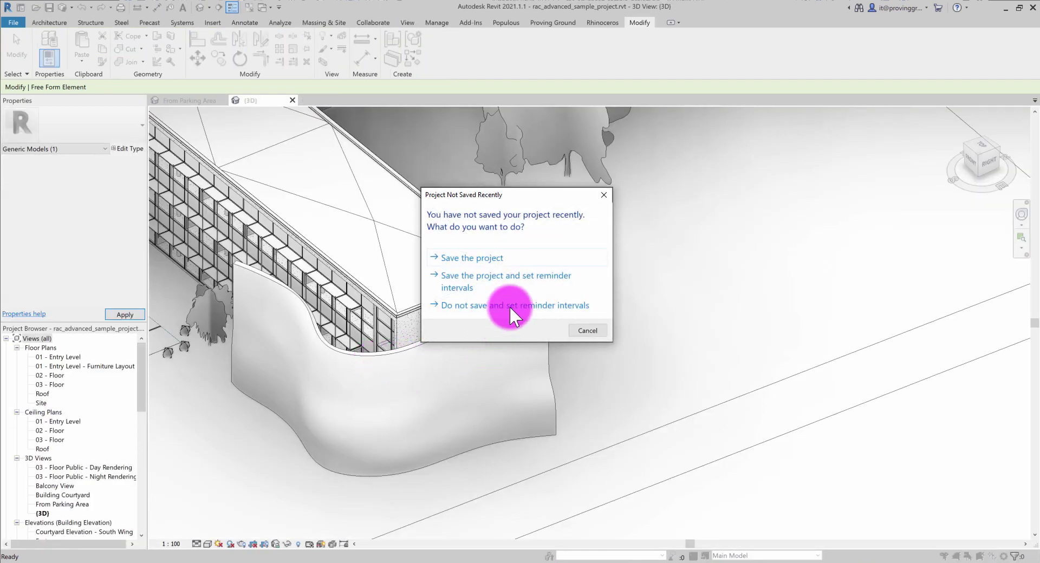
{"action": "left_click", "coordinate": [604, 194]}
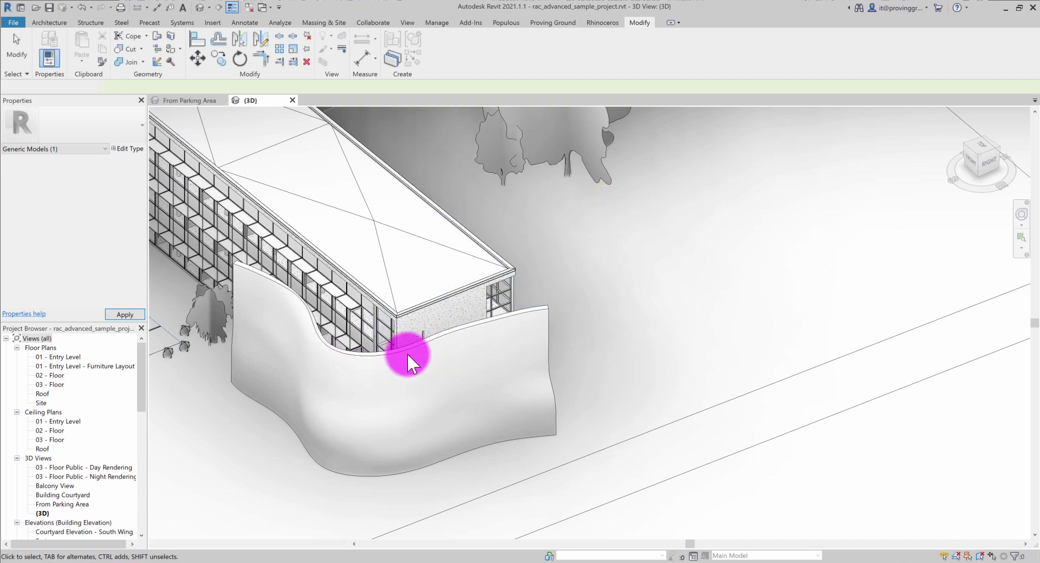
{"action": "key", "text": "Escape"}
{"action": "middle_click_drag", "start_coordinate": [428, 369], "coordinate": [574, 388]}
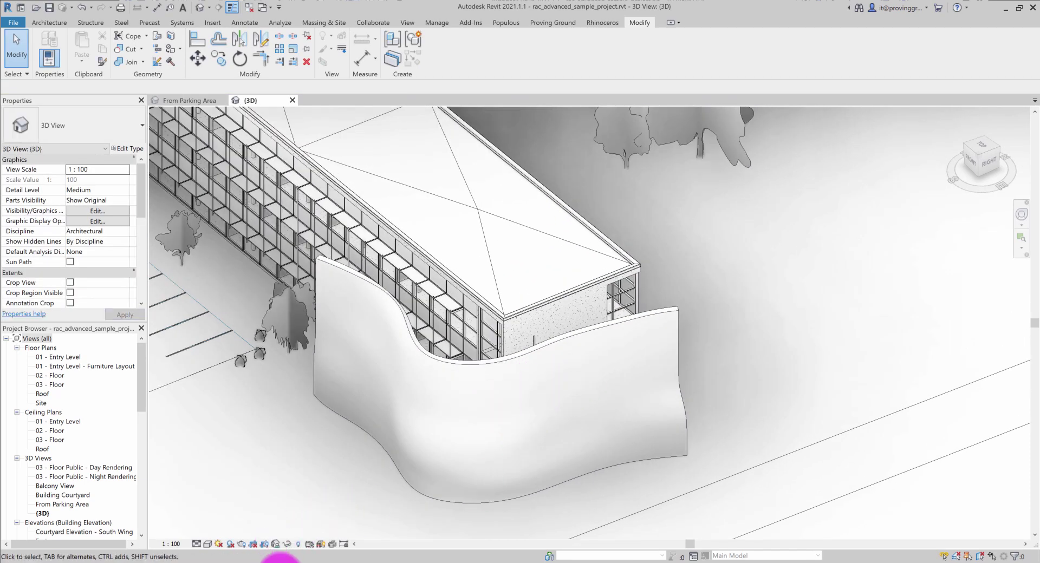
Step: Bring Rhino forward, orbit the model, and deselect the wall so its Conveyor category clears
{"action": "mouse_move", "coordinate": [302, 555]}
{"action": "left_click", "coordinate": [334, 528]}
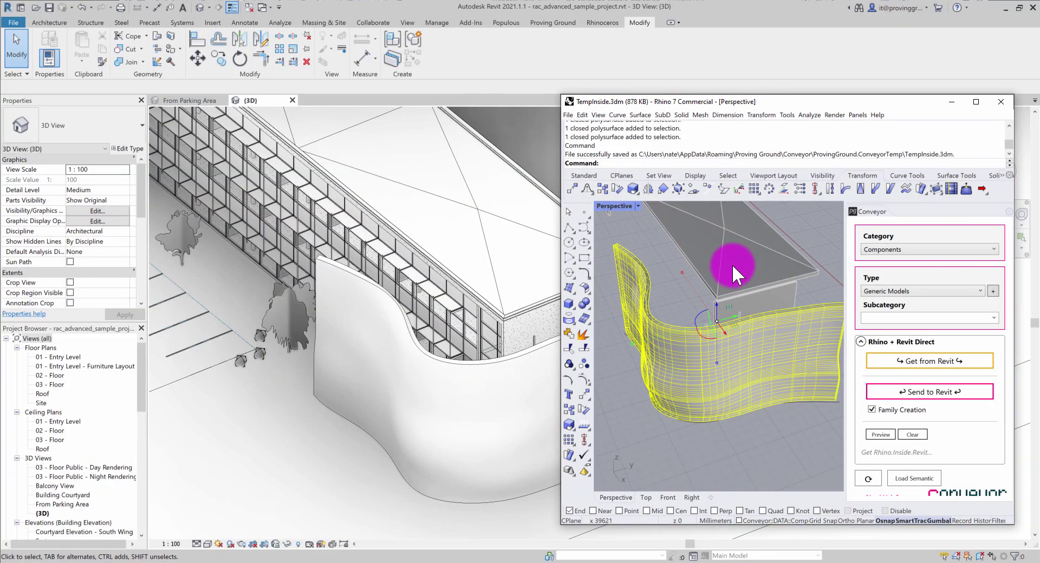
{"action": "right_click_drag", "start_coordinate": [732, 264], "coordinate": [780, 288]}
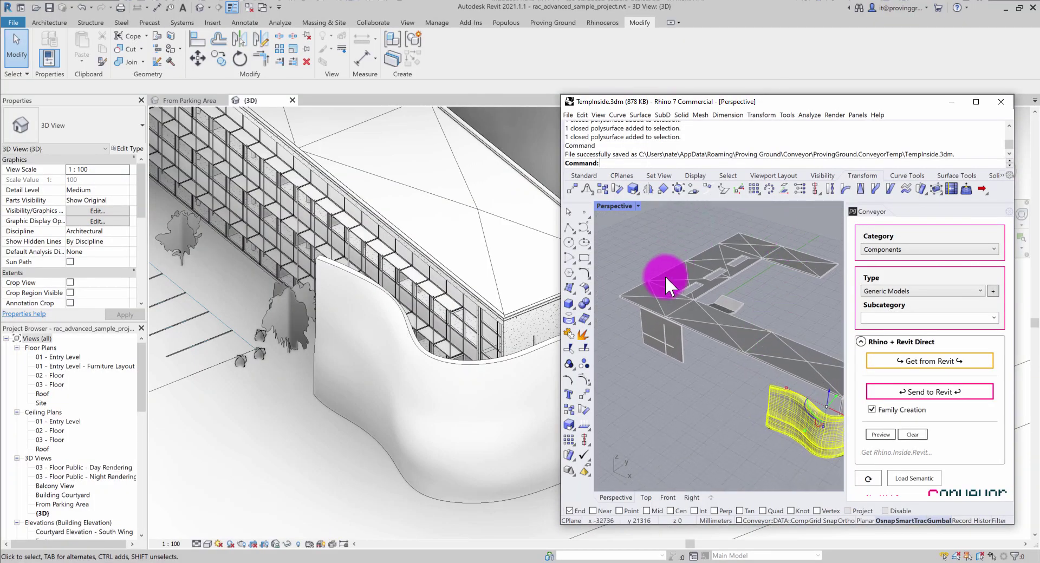
{"action": "right_click_drag", "start_coordinate": [720, 329], "coordinate": [715, 379]}
{"action": "left_click", "coordinate": [707, 439]}
{"action": "scroll", "coordinate": [789, 441], "scroll_direction": "up", "scroll_amount": 5}
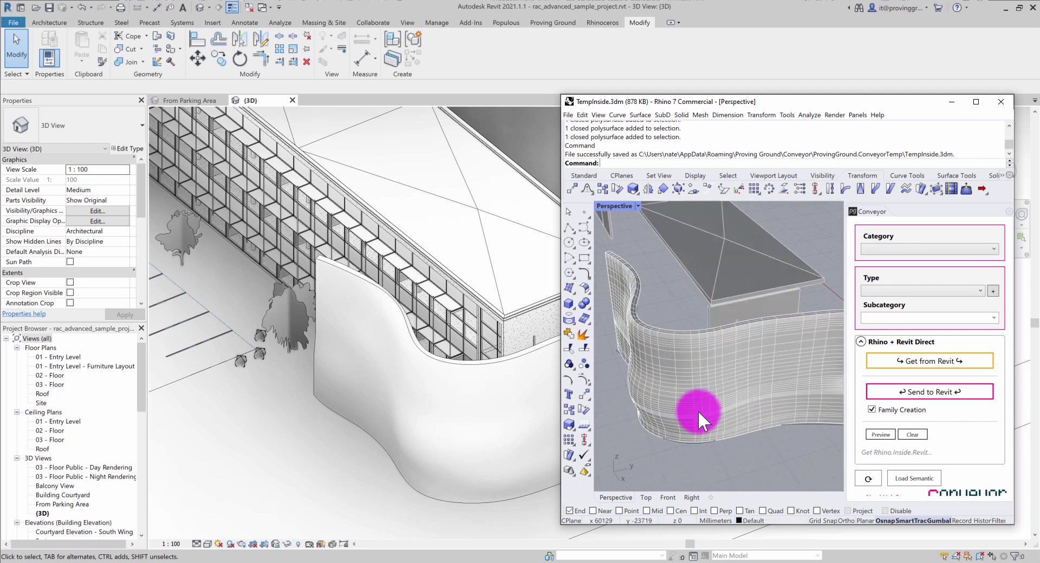
{"action": "mouse_move", "coordinate": [697, 413]}
{"action": "right_mouse_down", "text": "shift"}
{"action": "mouse_move", "coordinate": [704, 403]}
{"action": "mouse_move", "coordinate": [681, 444]}
{"action": "mouse_move", "coordinate": [675, 380]}
{"action": "mouse_move", "coordinate": [681, 434]}
{"action": "mouse_move", "coordinate": [695, 370]}
{"action": "mouse_move", "coordinate": [697, 429]}
{"action": "mouse_move", "coordinate": [708, 443]}
{"action": "mouse_move", "coordinate": [754, 411]}
{"action": "mouse_move", "coordinate": [747, 399]}
{"action": "mouse_move", "coordinate": [712, 394]}
{"action": "mouse_move", "coordinate": [713, 403]}
{"action": "mouse_move", "coordinate": [736, 401]}
{"action": "mouse_move", "coordinate": [730, 393]}
{"action": "right_mouse_up", "text": "shift"}
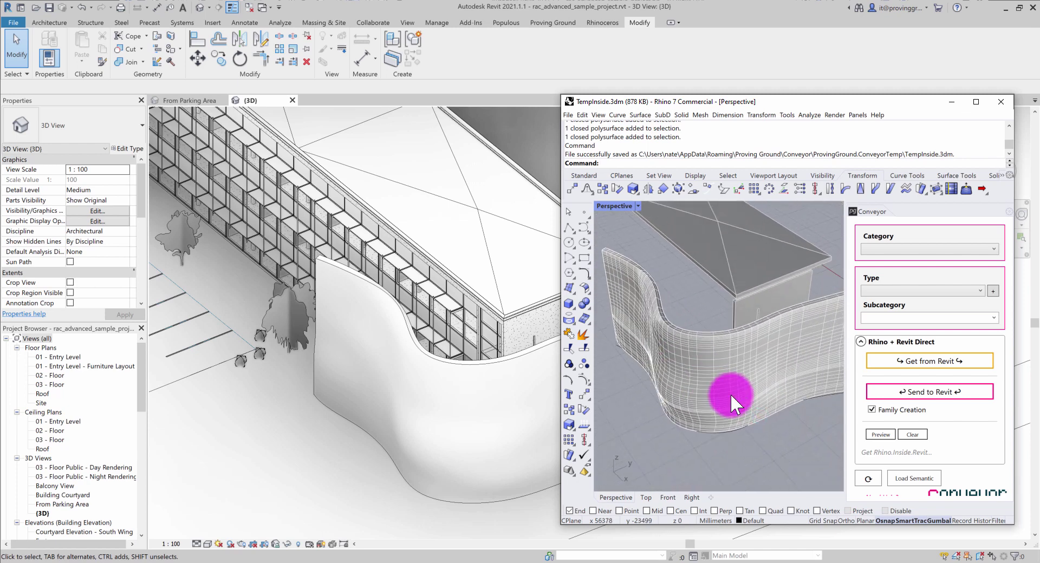
Step: Send to Revit again and pan the Revit view toward the parking area
{"action": "left_click", "coordinate": [940, 389]}
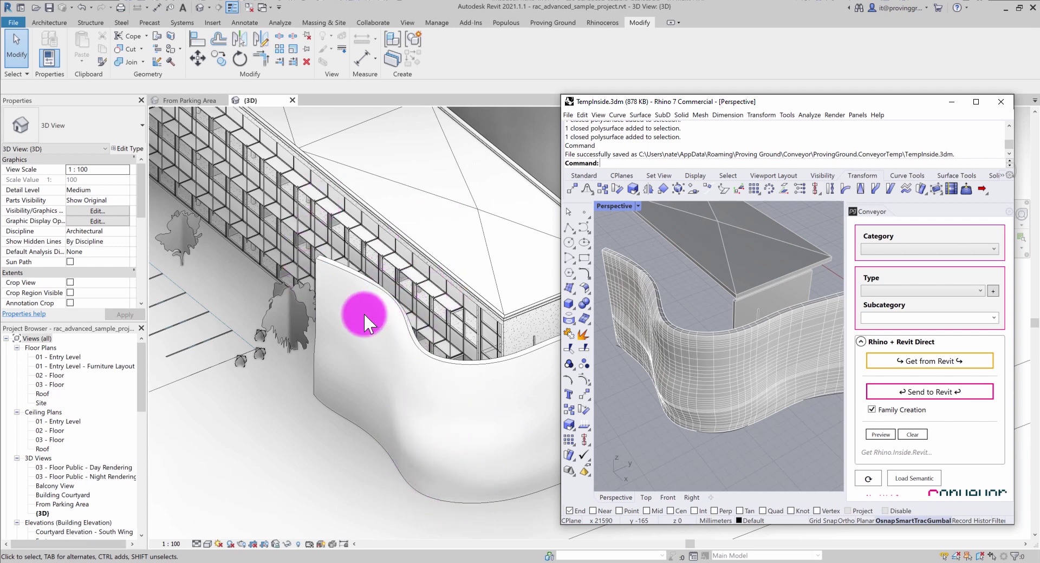
{"action": "scroll", "coordinate": [364, 313], "scroll_direction": "down", "scroll_amount": 2}
{"action": "middle_click_drag", "start_coordinate": [365, 313], "coordinate": [280, 558]}
Step: Bring the Rhino 7 window and its Conveyor panel forward over Revit's 3D view of the wavy wall
{"action": "mouse_move", "coordinate": [287, 558]}
{"action": "left_click", "coordinate": [325, 542]}
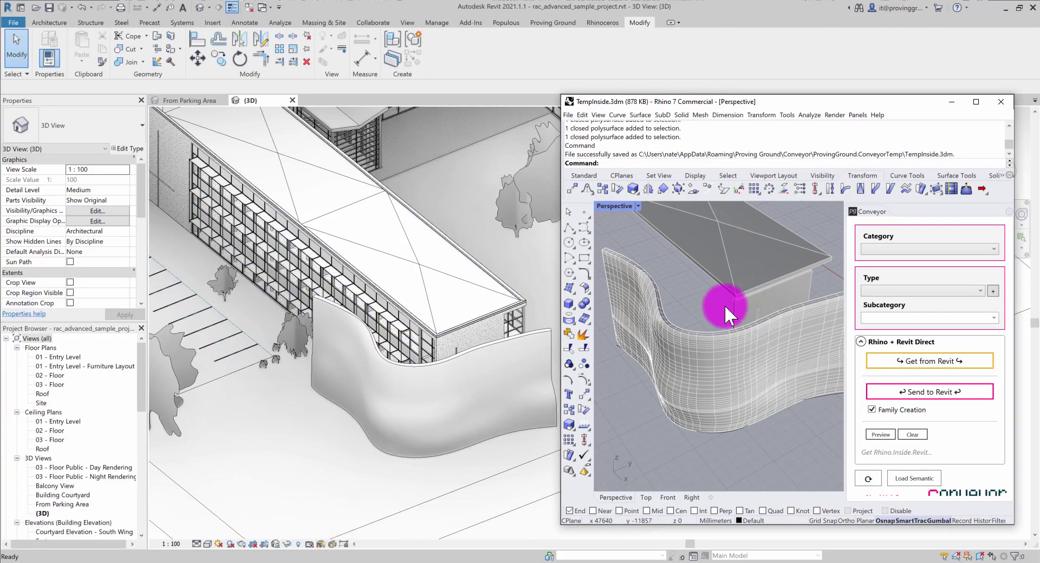
{"action": "left_click", "coordinate": [916, 324]}
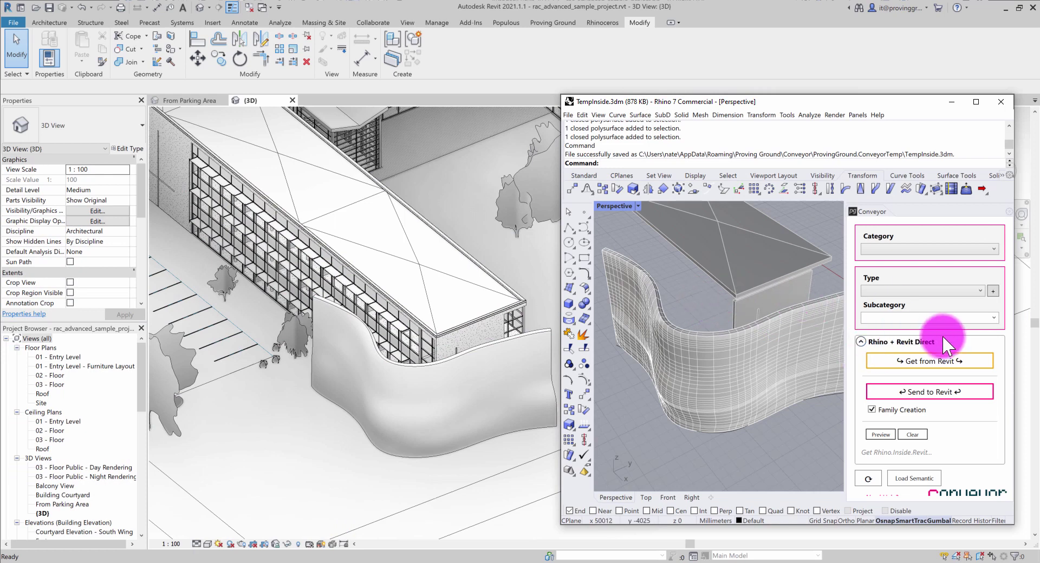